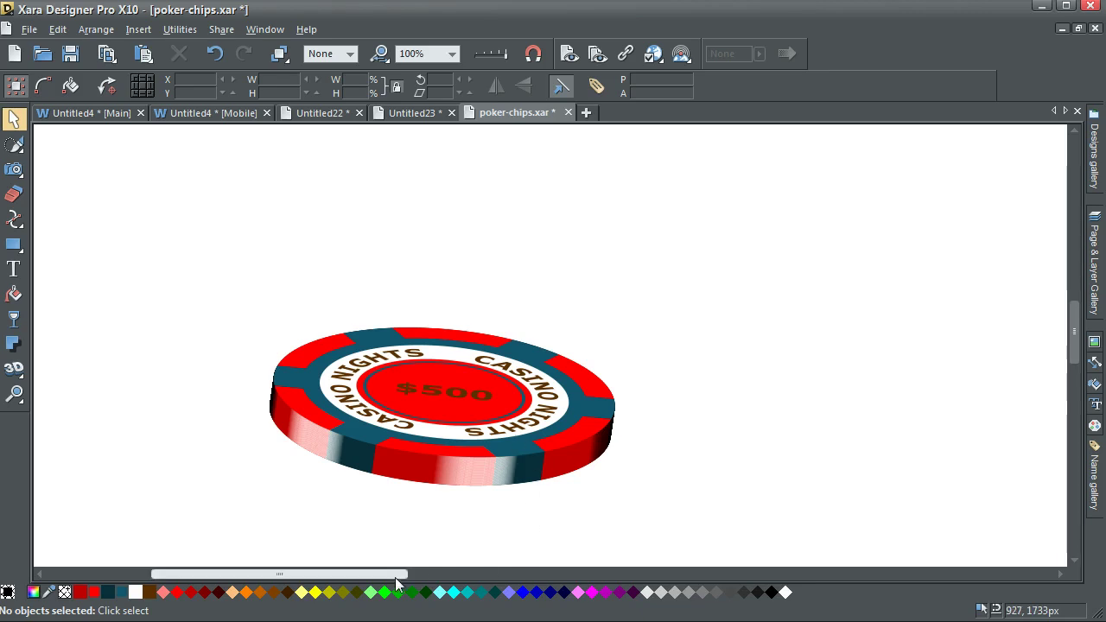
Scroll the canvas right until the two flat chip designs are in view
drag(396, 581, 648, 595)
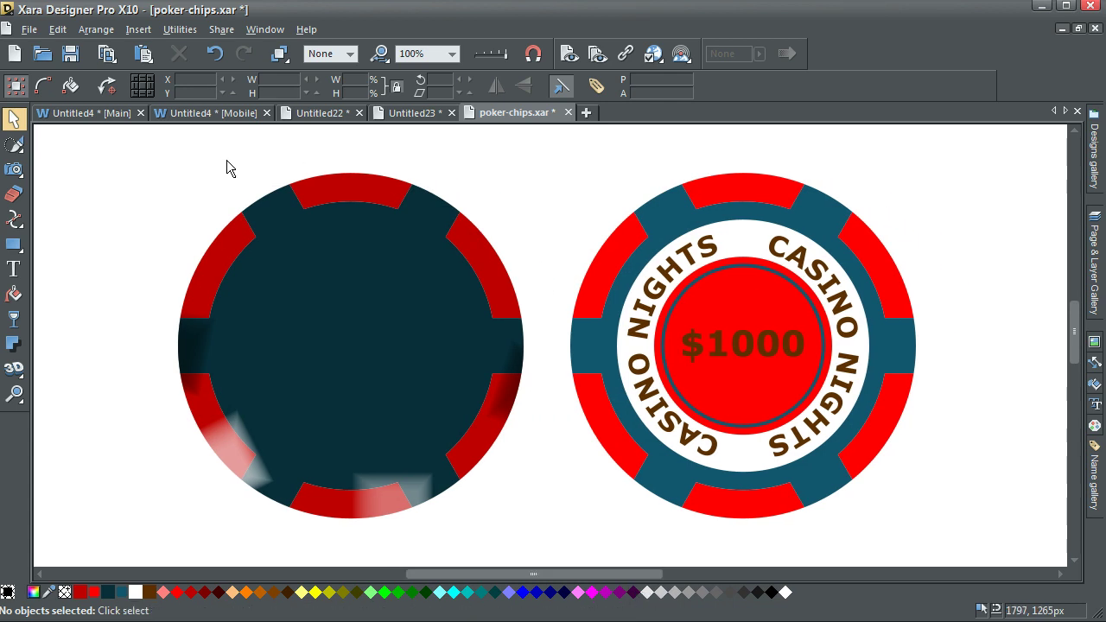
drag(157, 145, 533, 570)
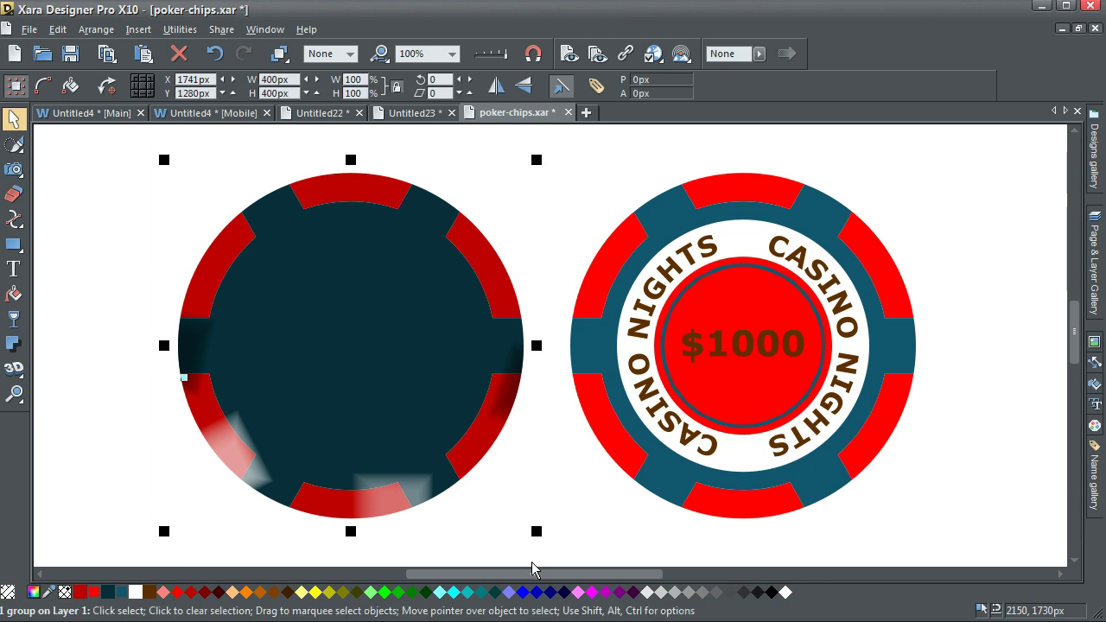
key(ctrl+u)
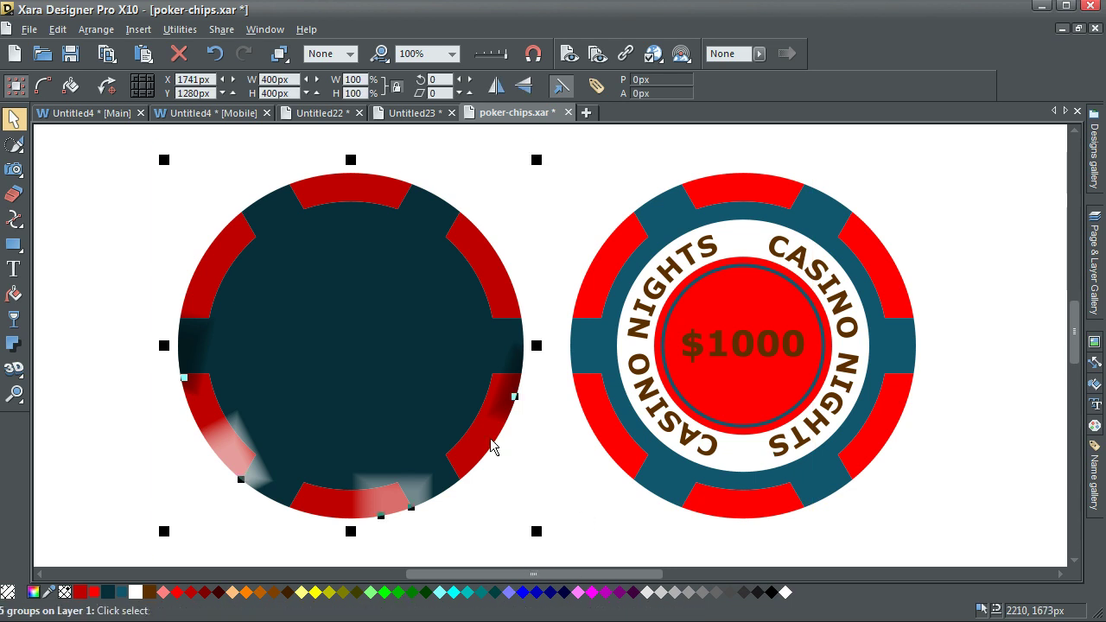
click(183, 229)
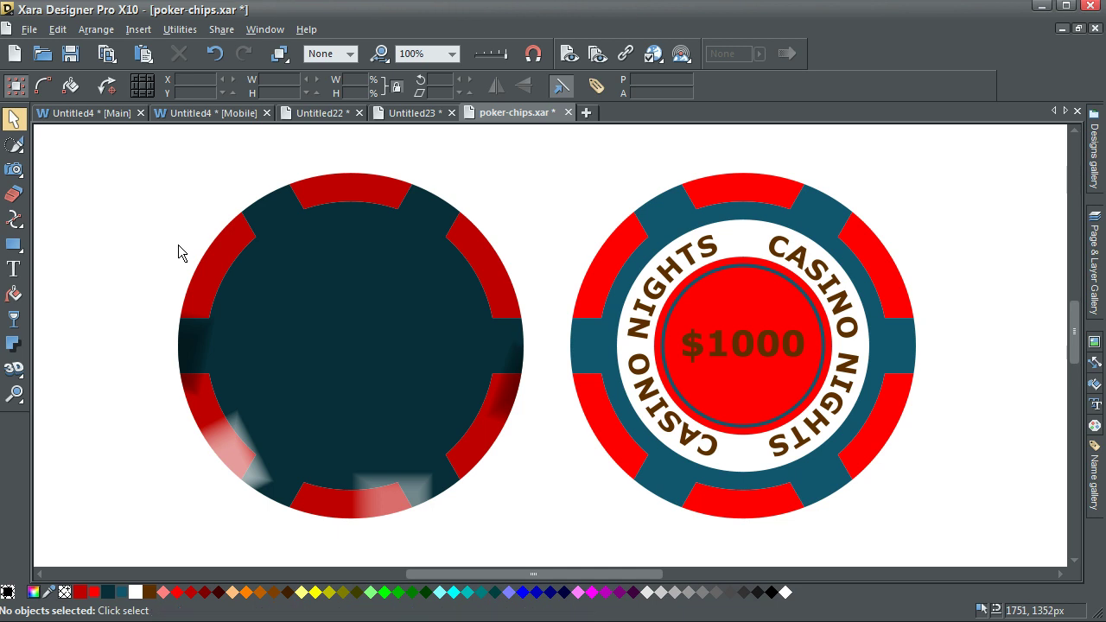
drag(215, 260, 222, 289)
click(215, 53)
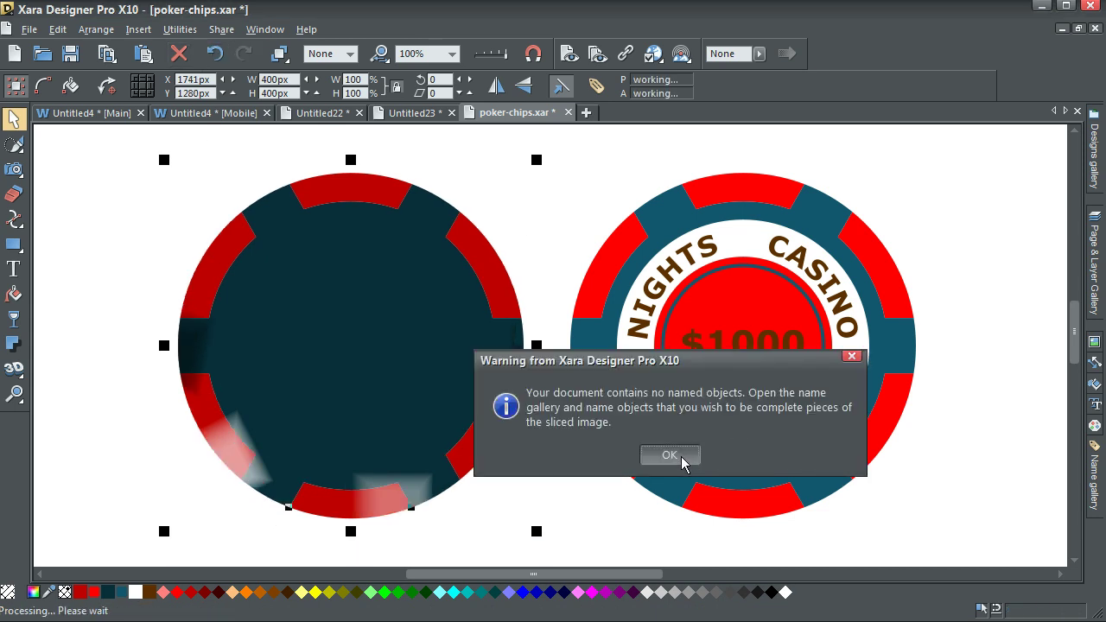
click(674, 455)
click(209, 174)
drag(233, 245, 138, 203)
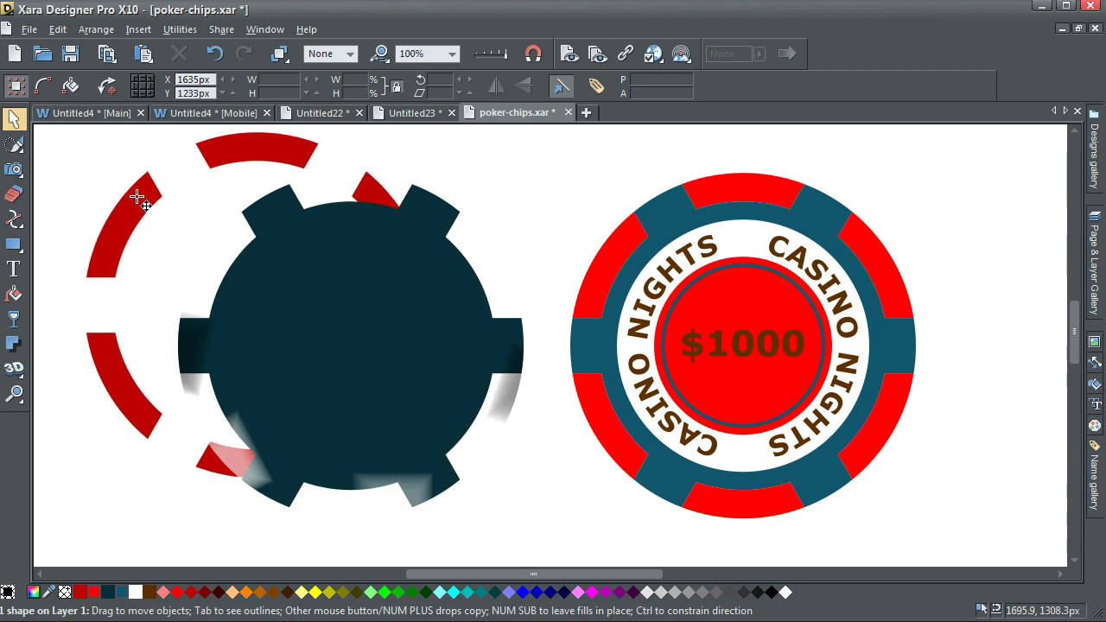
drag(314, 277, 518, 226)
drag(494, 291, 363, 333)
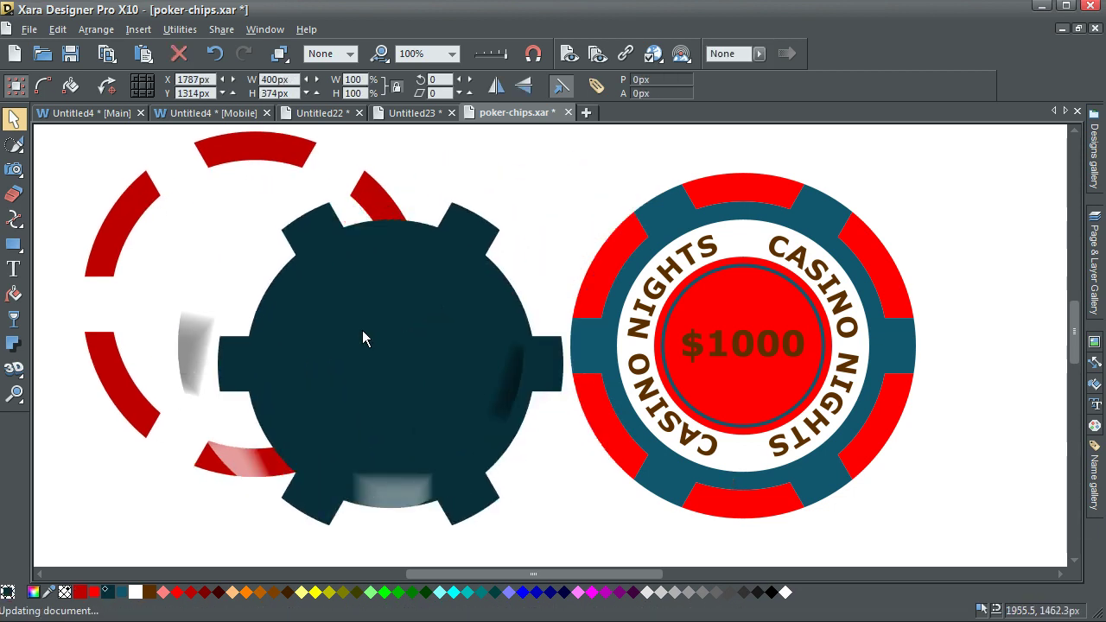
drag(187, 336, 242, 385)
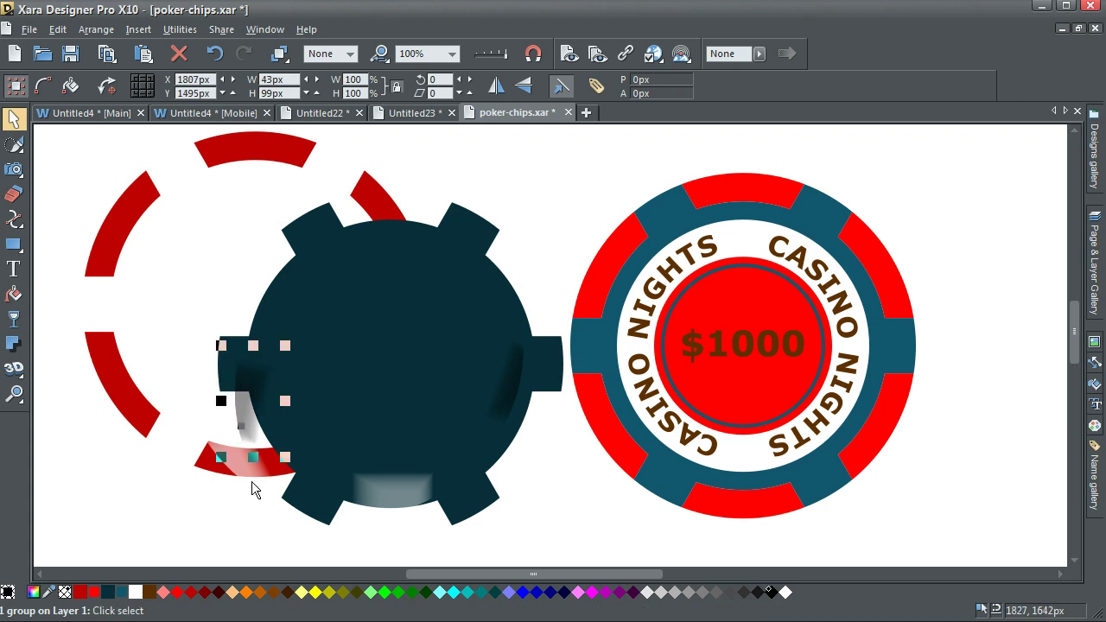
mouse_move(239, 481)
mouse_down()
mouse_move(294, 462)
mouse_move(295, 483)
mouse_up()
mouse_move(403, 485)
mouse_down()
mouse_move(407, 465)
mouse_move(430, 454)
mouse_up()
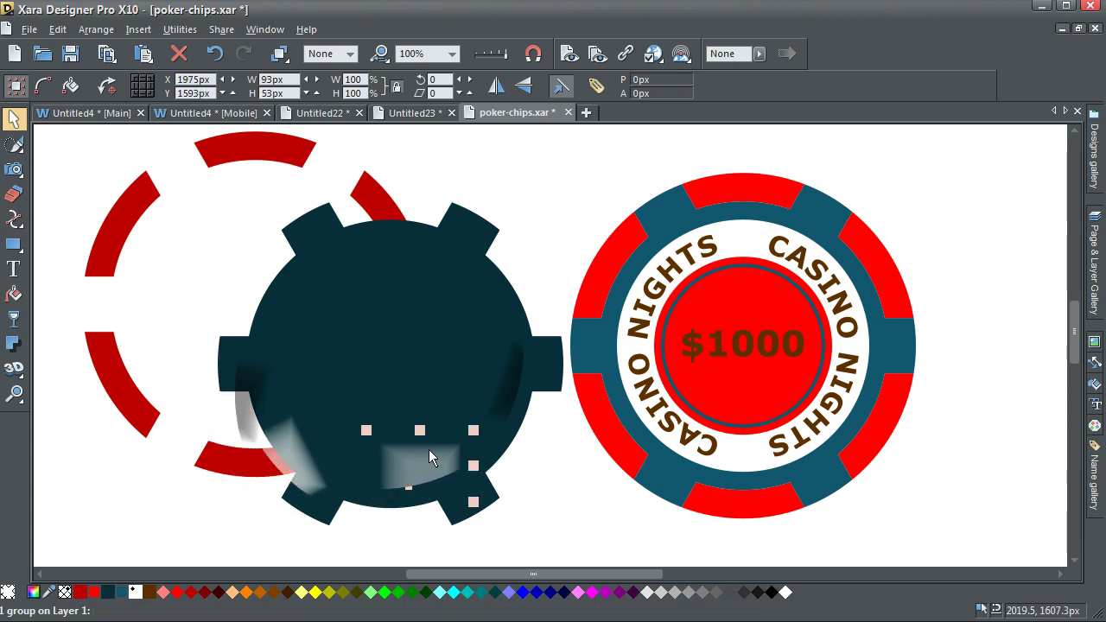
click(521, 398)
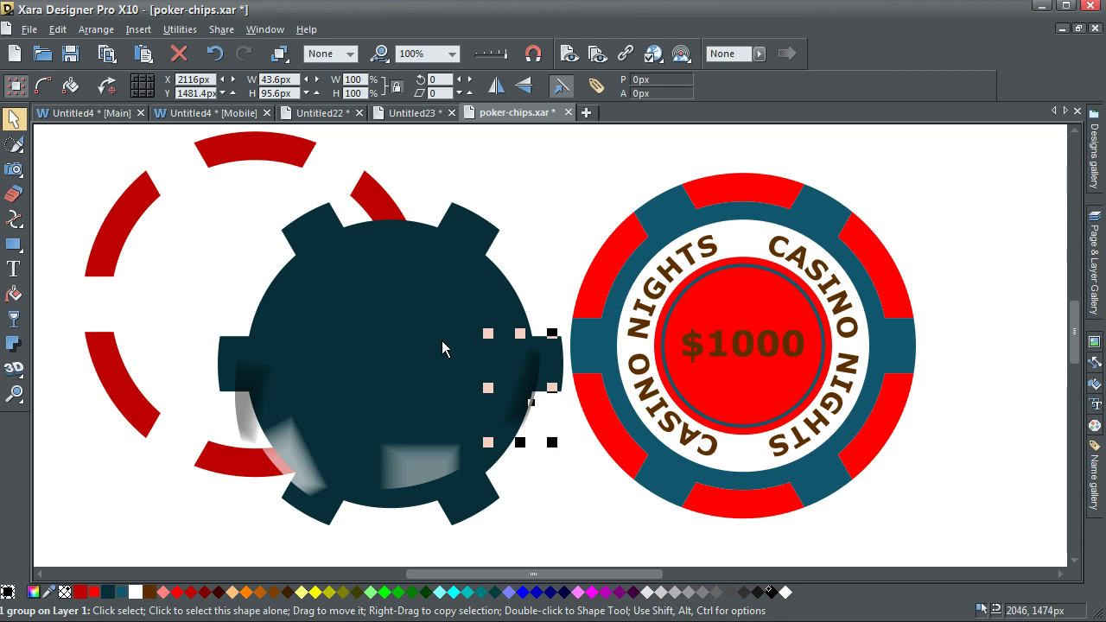
click(215, 54)
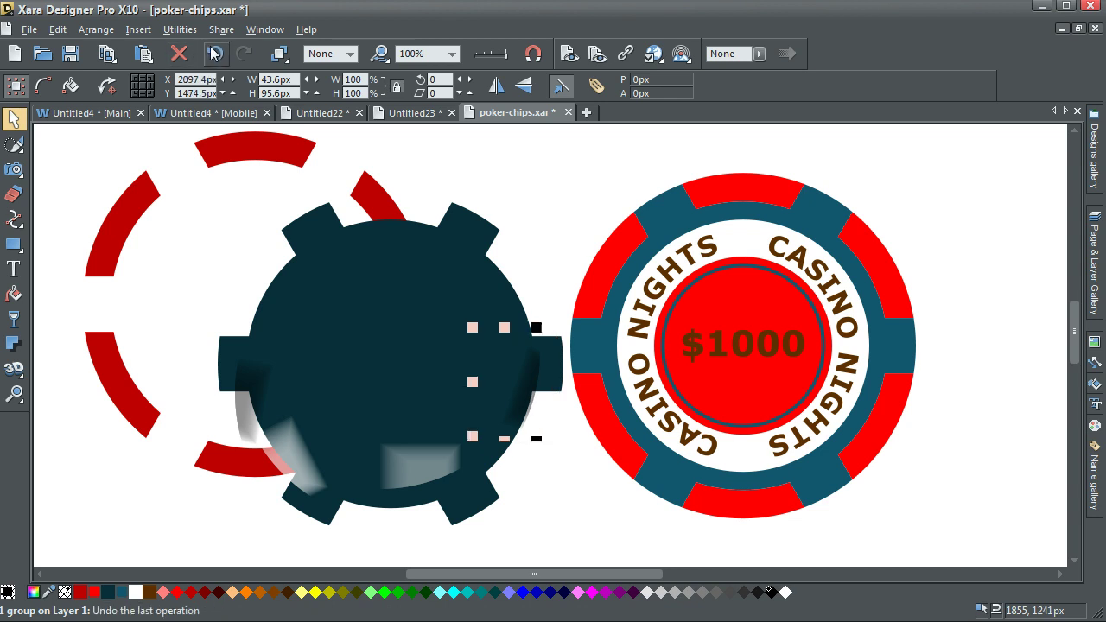
click(215, 54)
click(215, 53)
click(215, 54)
click(216, 53)
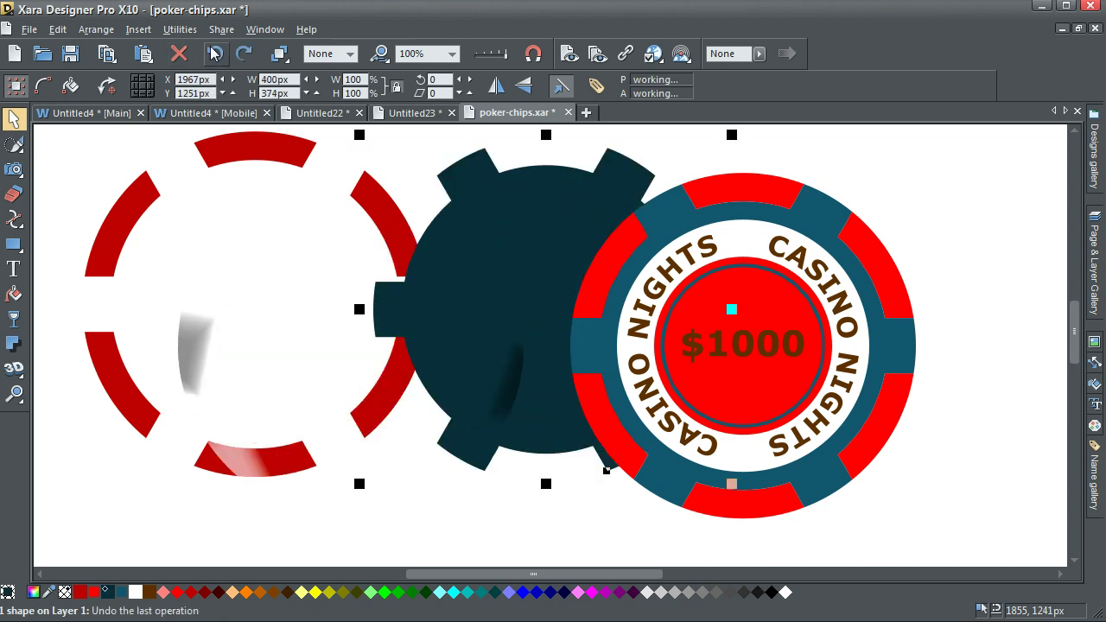
click(215, 54)
click(215, 54)
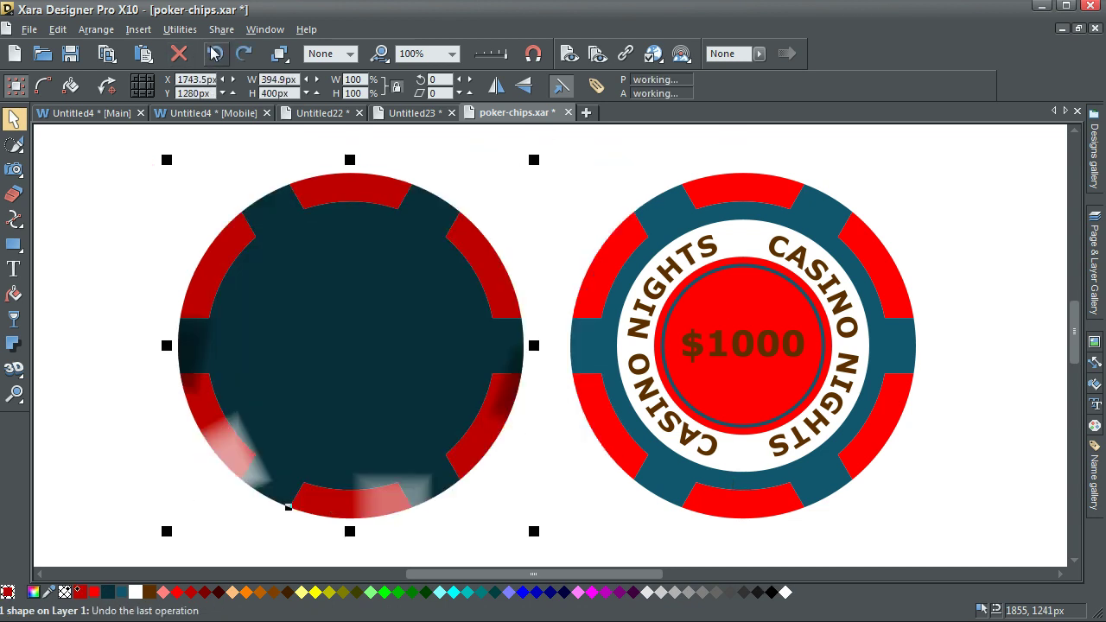
click(214, 215)
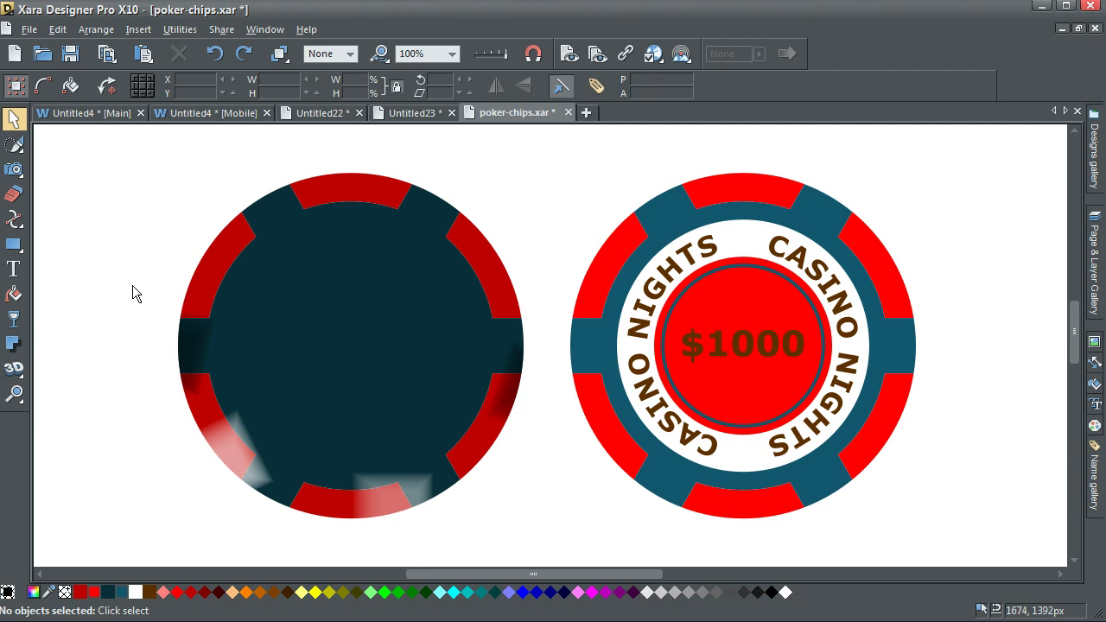
drag(162, 158, 578, 551)
key(ctrl+g)
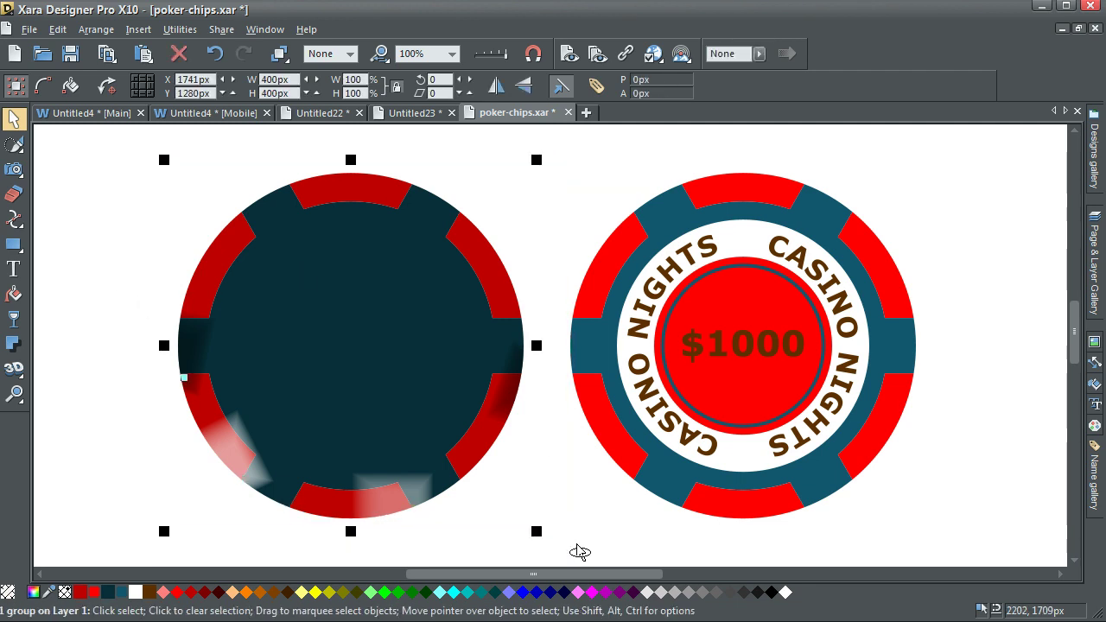
Pull the $1000 chip's outer ring, gear, centre circle and white ring apart, then undo all four moves
click(656, 148)
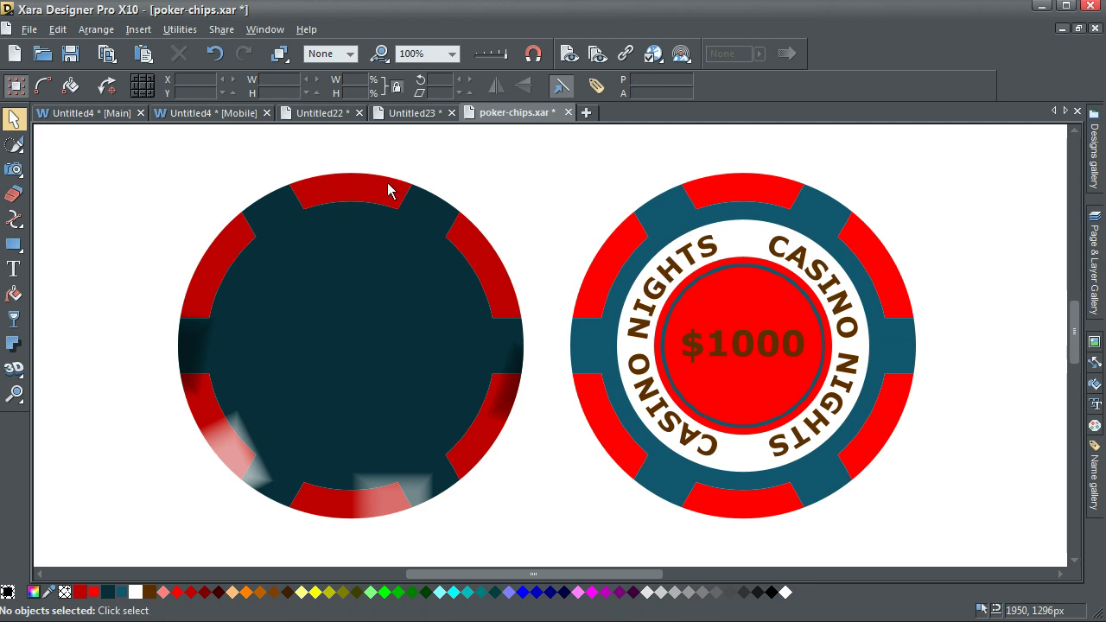
drag(618, 253, 560, 210)
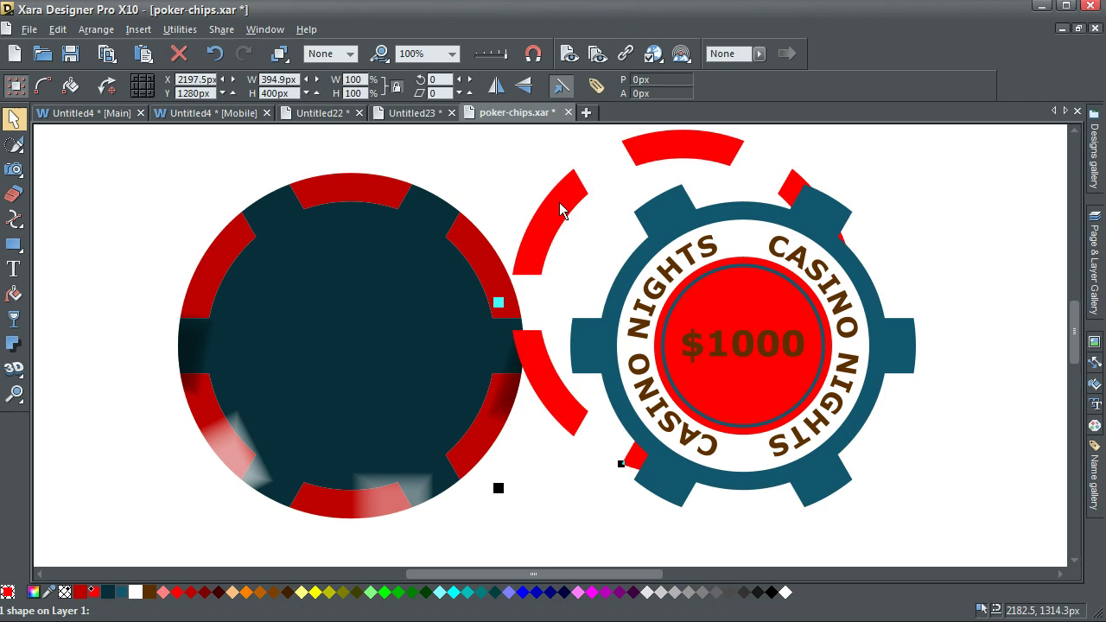
drag(699, 227, 780, 185)
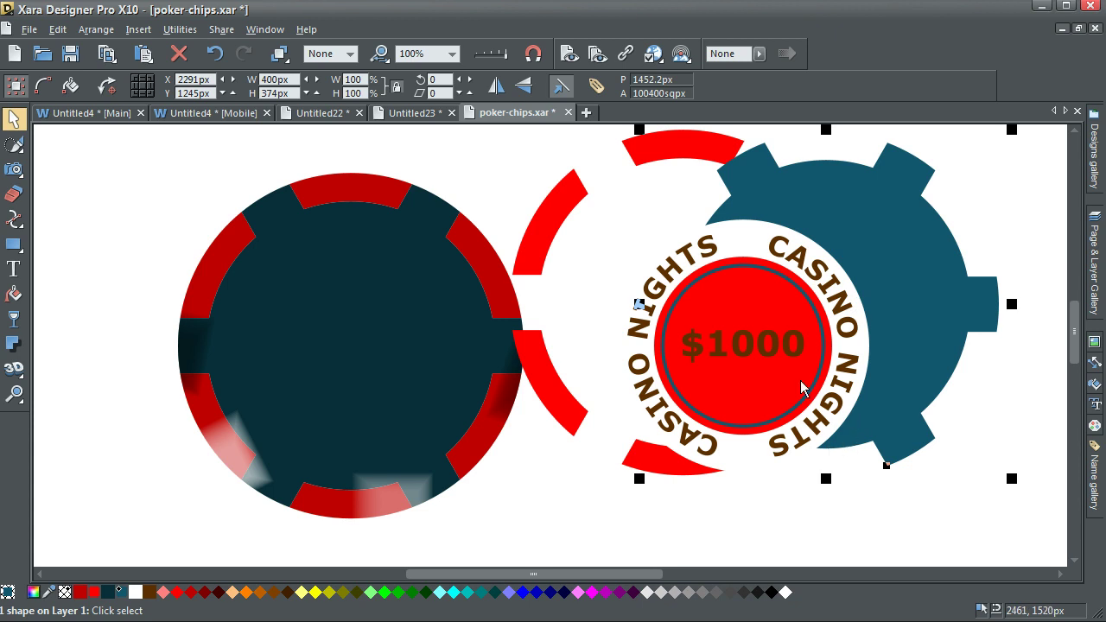
drag(701, 312, 740, 336)
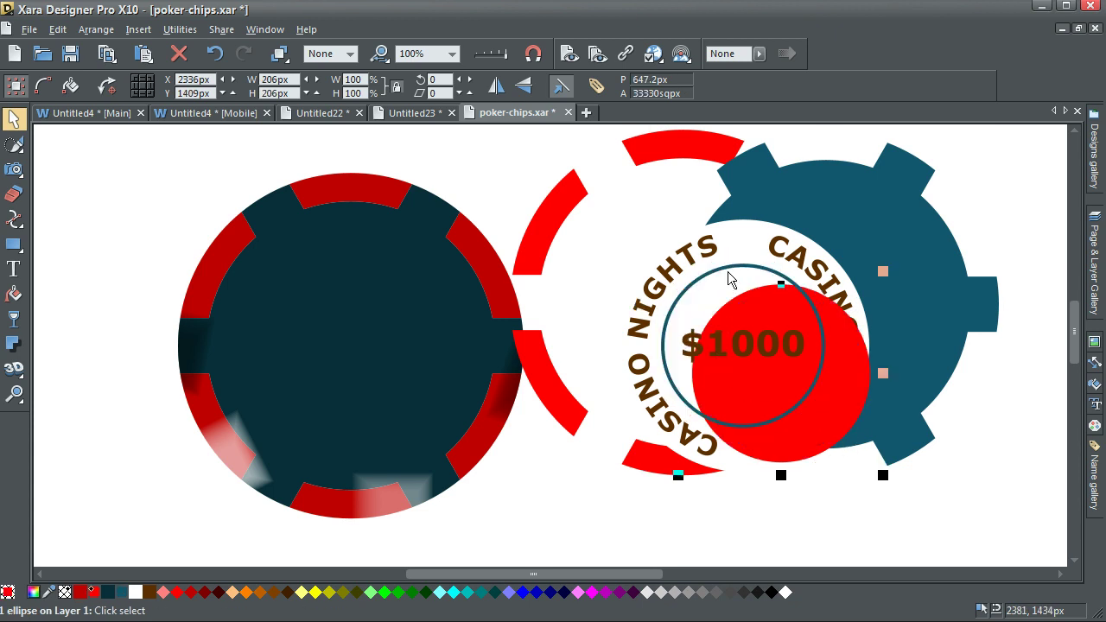
drag(728, 276, 774, 230)
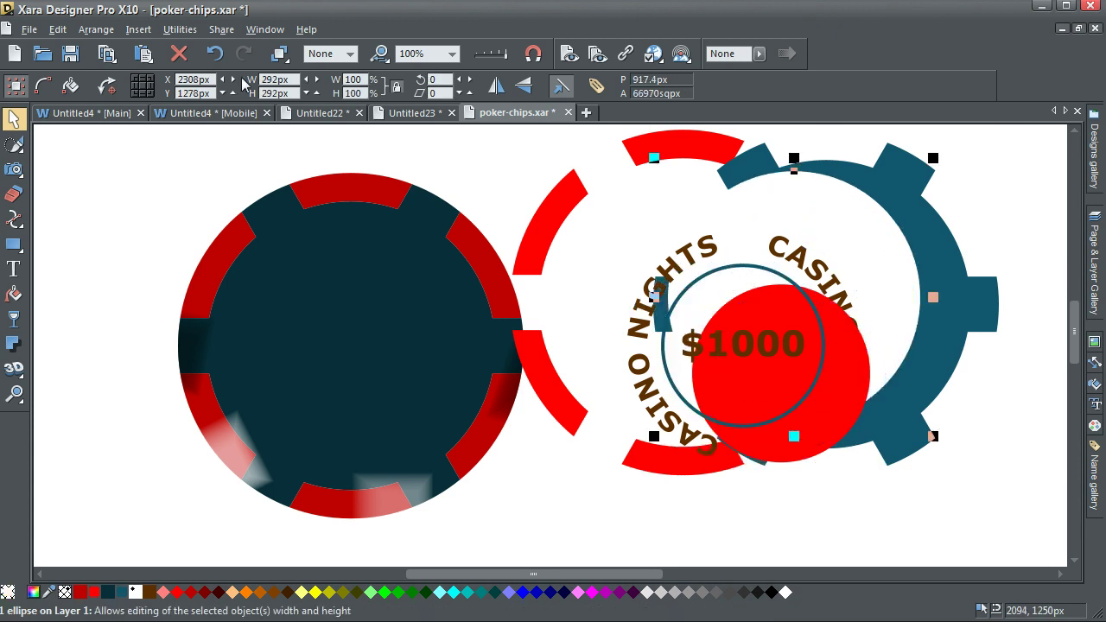
click(217, 60)
click(217, 61)
click(216, 60)
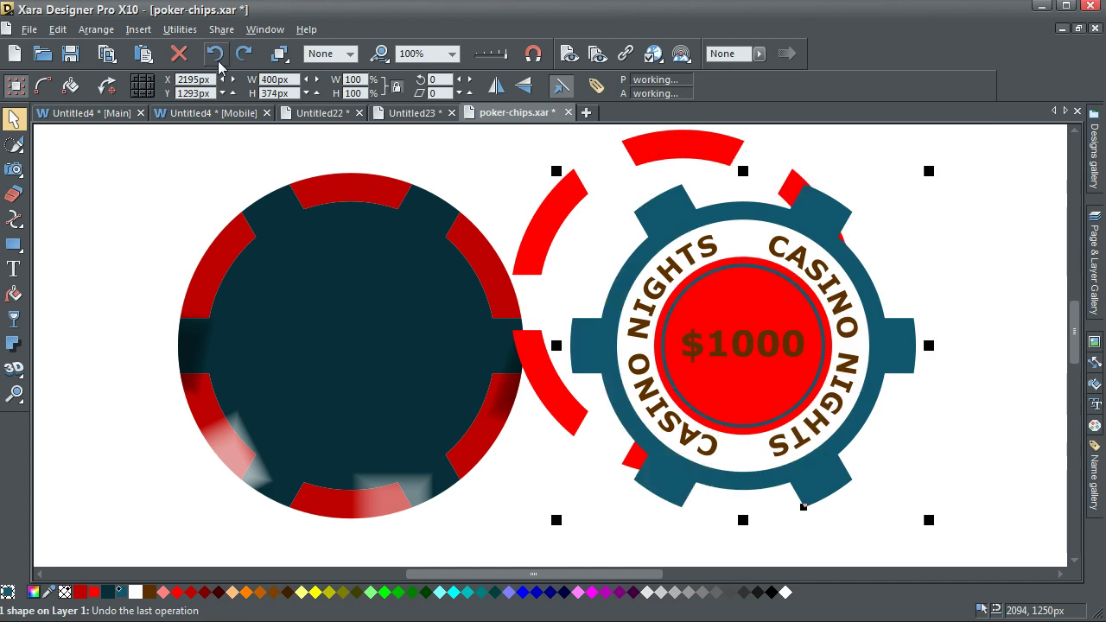
click(216, 61)
Marquee-select all seven $1000 chip parts and group them with Ctrl+G
click(498, 154)
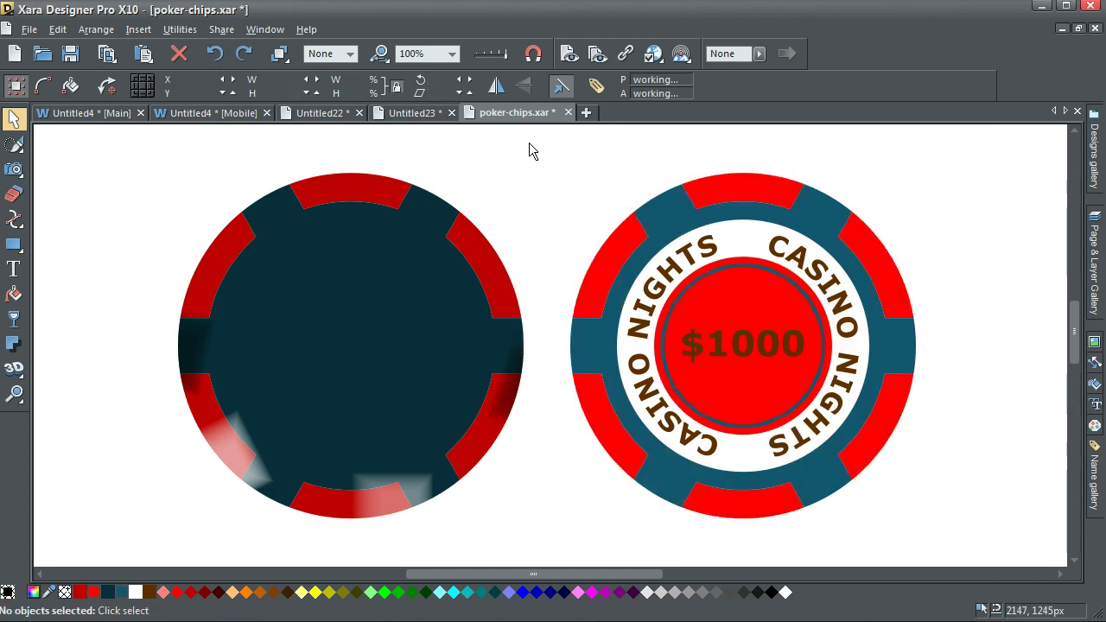
drag(523, 140, 1014, 563)
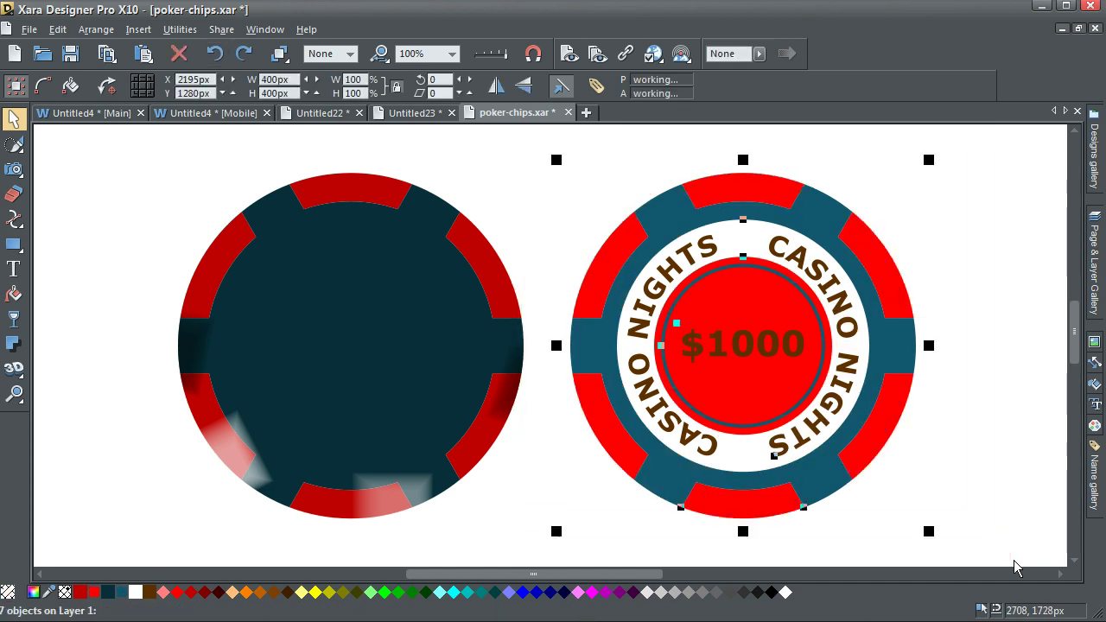
key(ctrl+g)
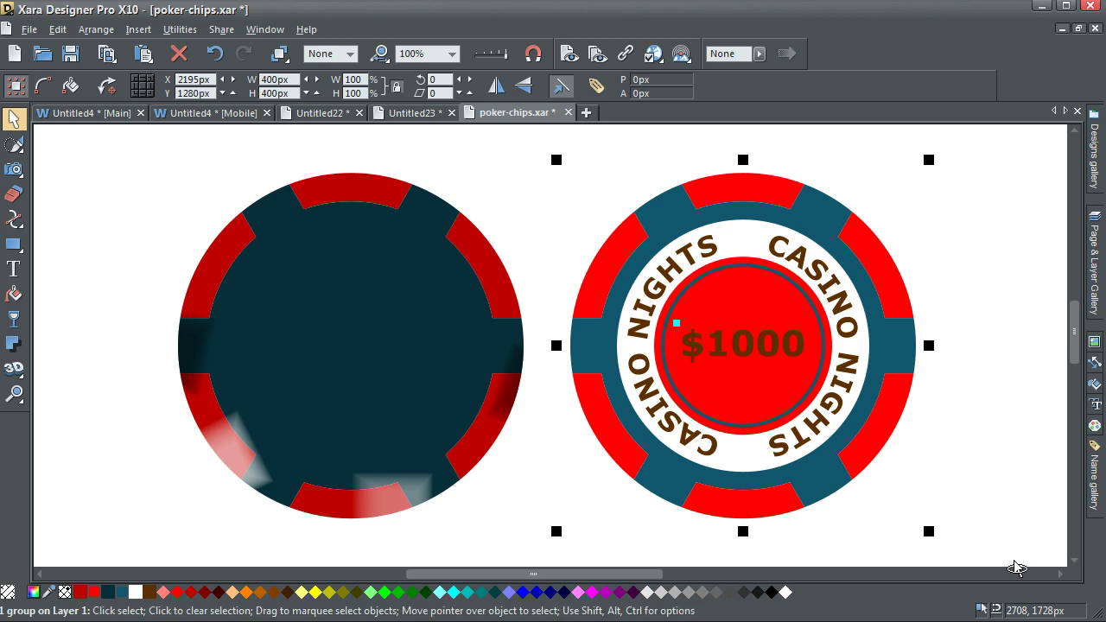
click(104, 476)
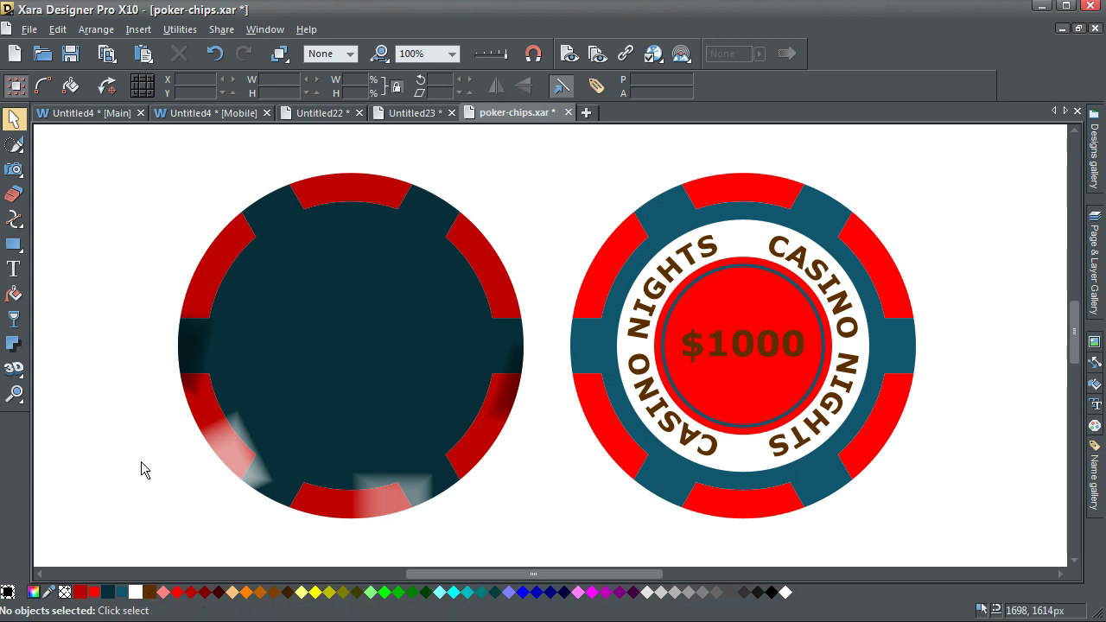
Select both flat chip groups and copy them to the clipboard
drag(147, 143, 974, 501)
scroll(1078, 367, up, 2)
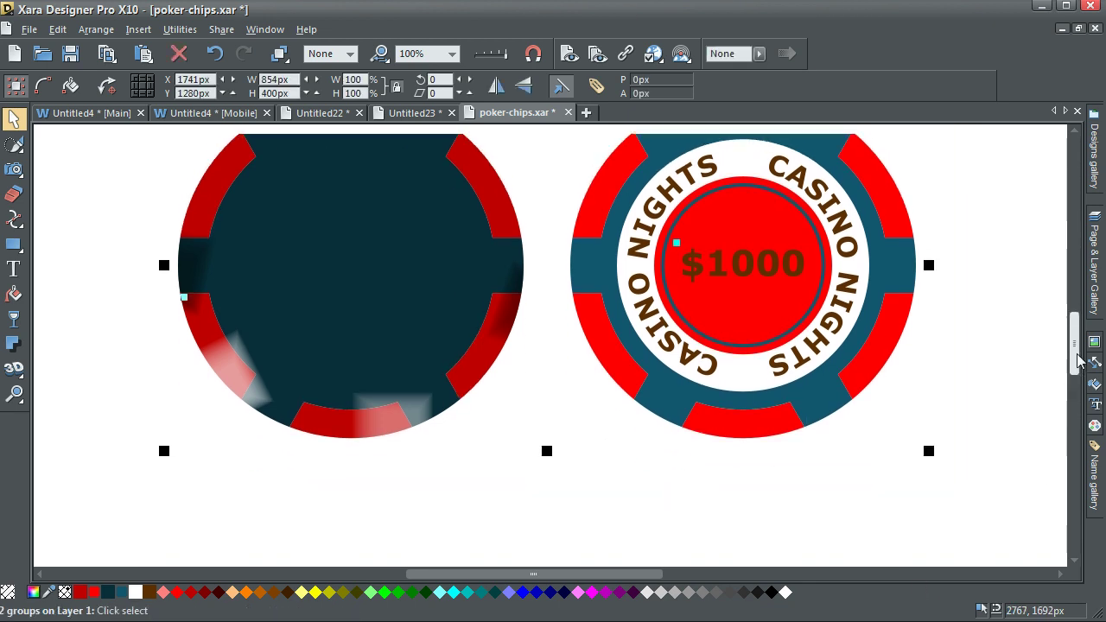
scroll(1078, 354, down, 1)
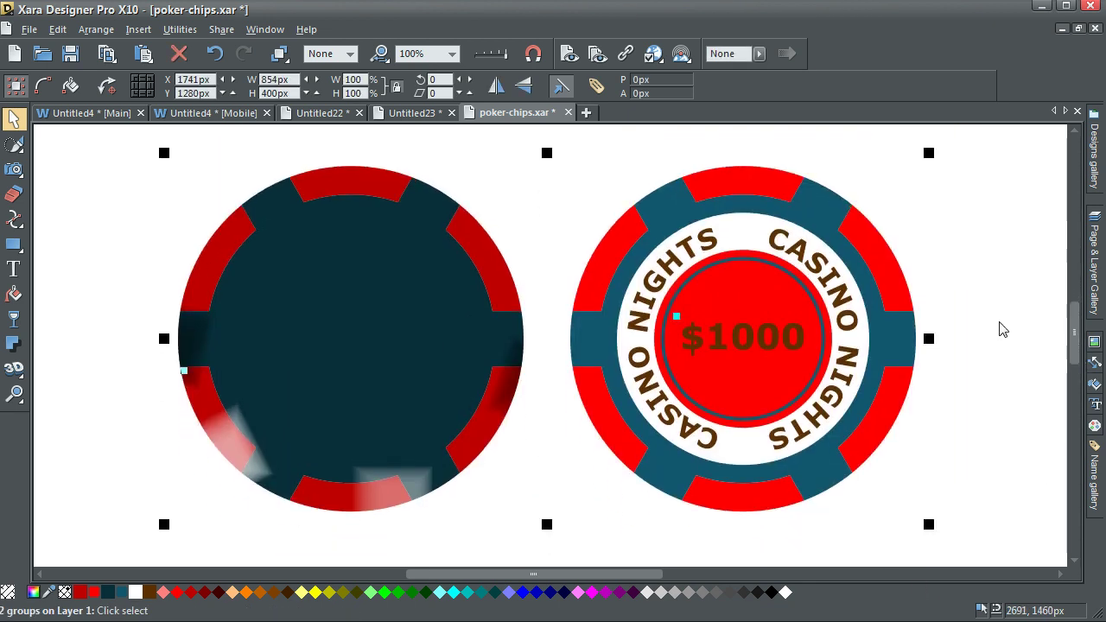
click(57, 29)
click(71, 99)
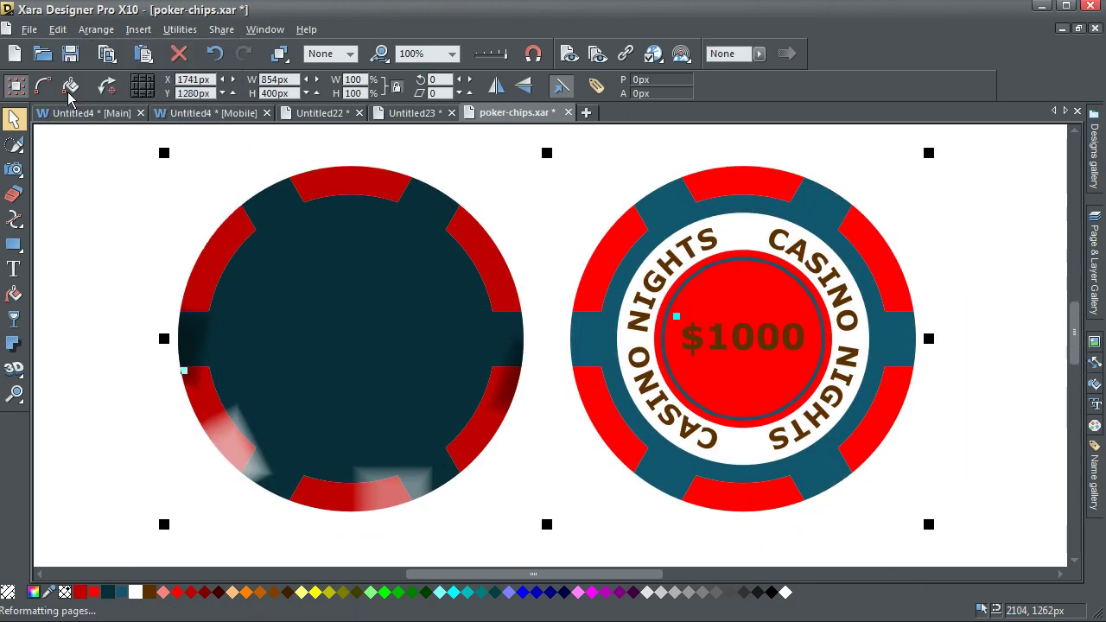
Start a new document, paste the copied chips as groups, and deselect them
click(587, 116)
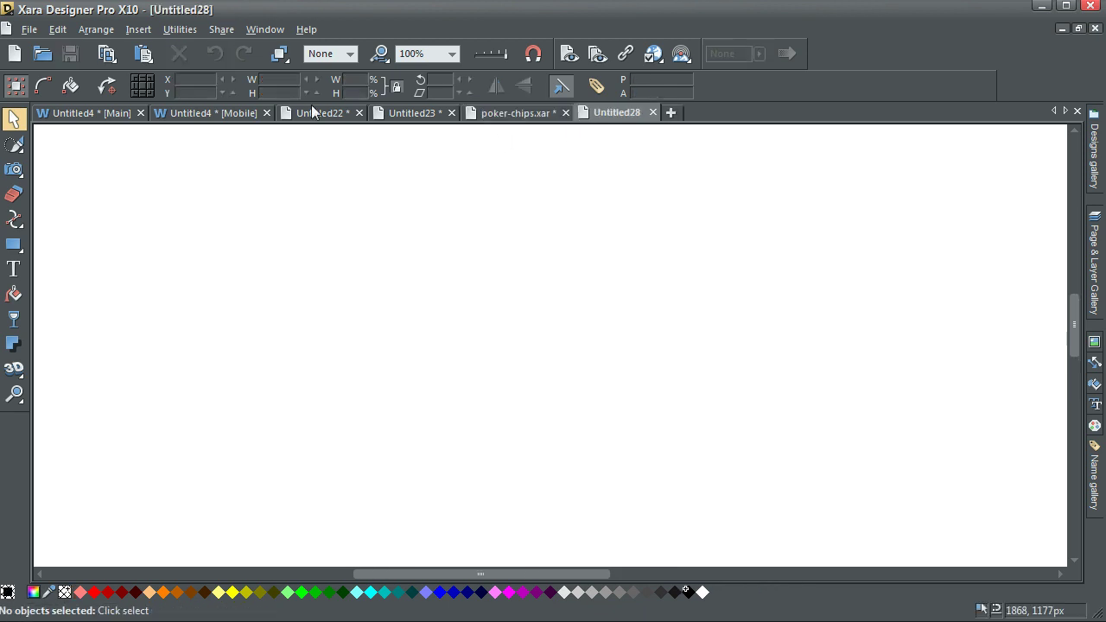
click(57, 29)
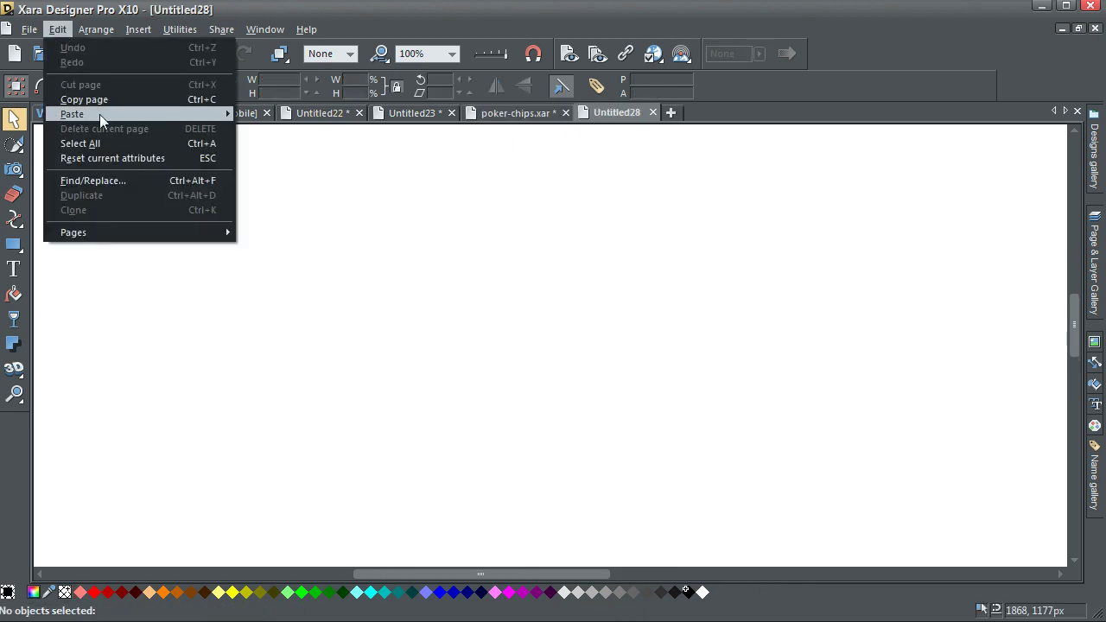
mouse_move(99, 114)
click(259, 116)
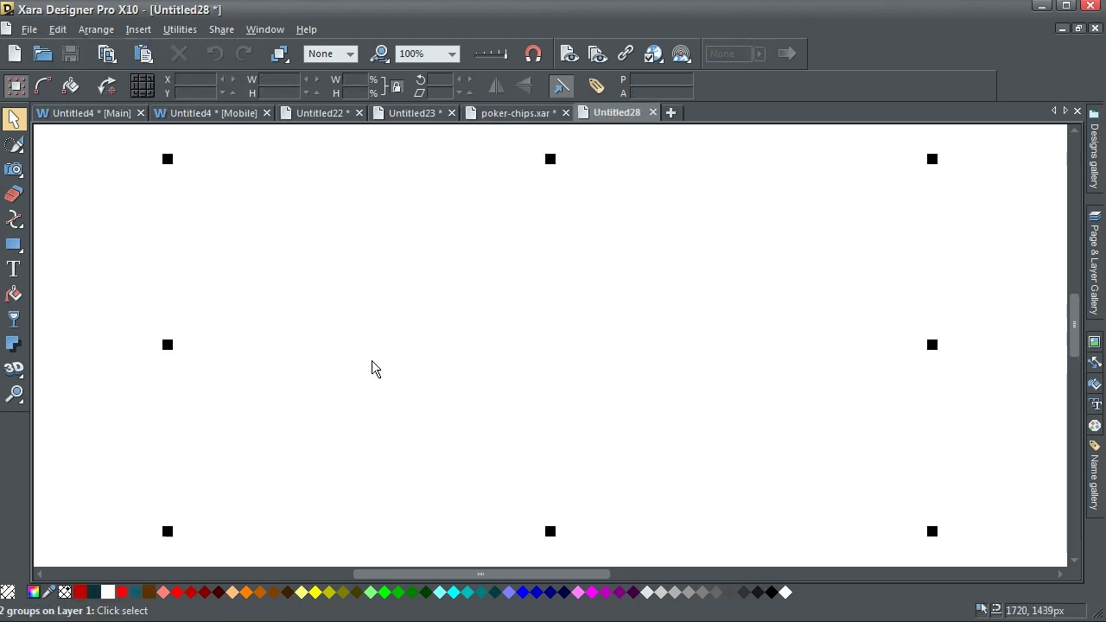
click(76, 244)
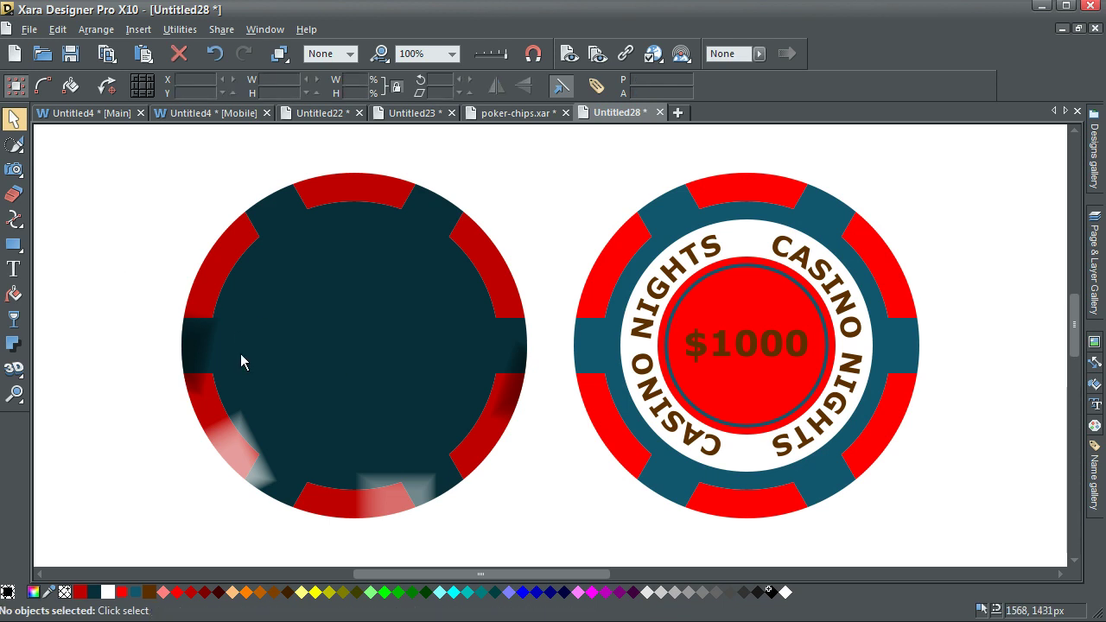
Squash both chips to half their height and move them up the page
drag(140, 138, 981, 555)
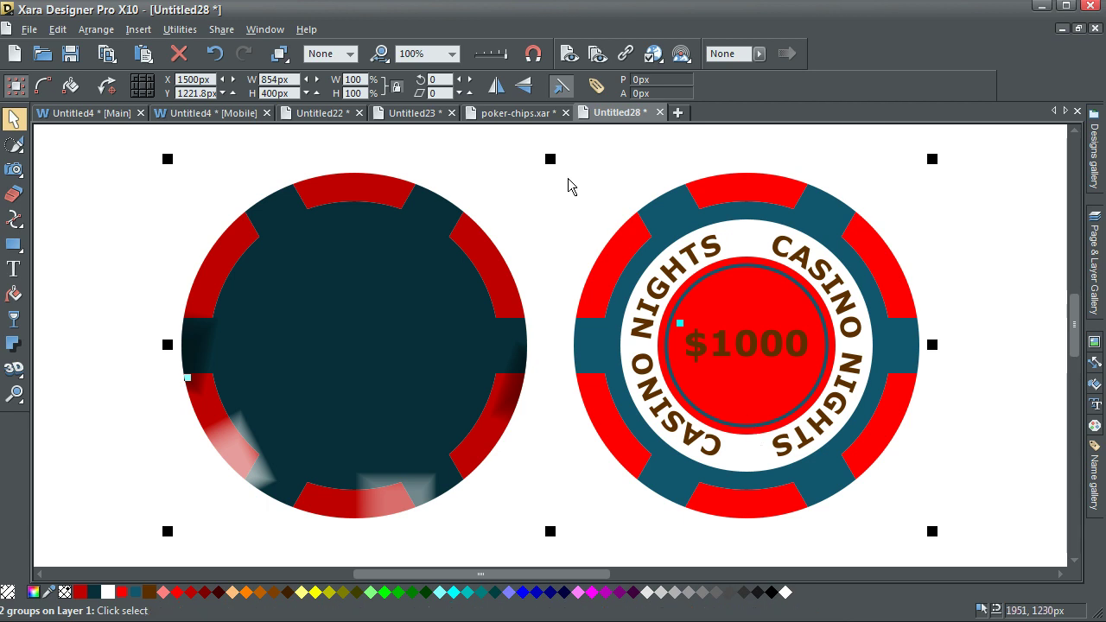
drag(550, 158, 550, 356)
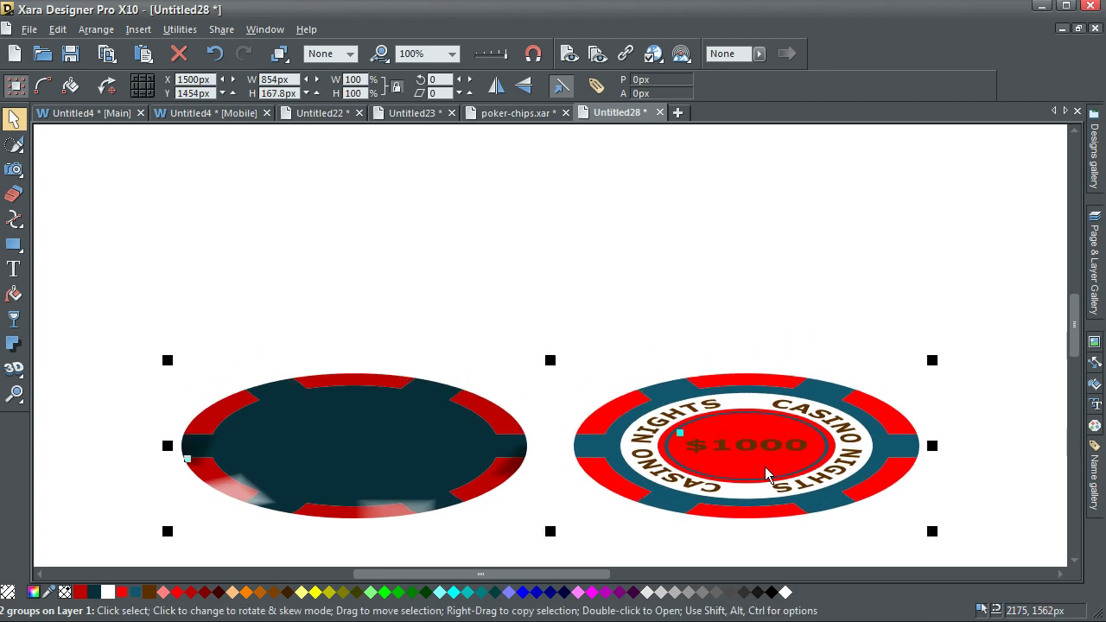
drag(765, 471, 773, 339)
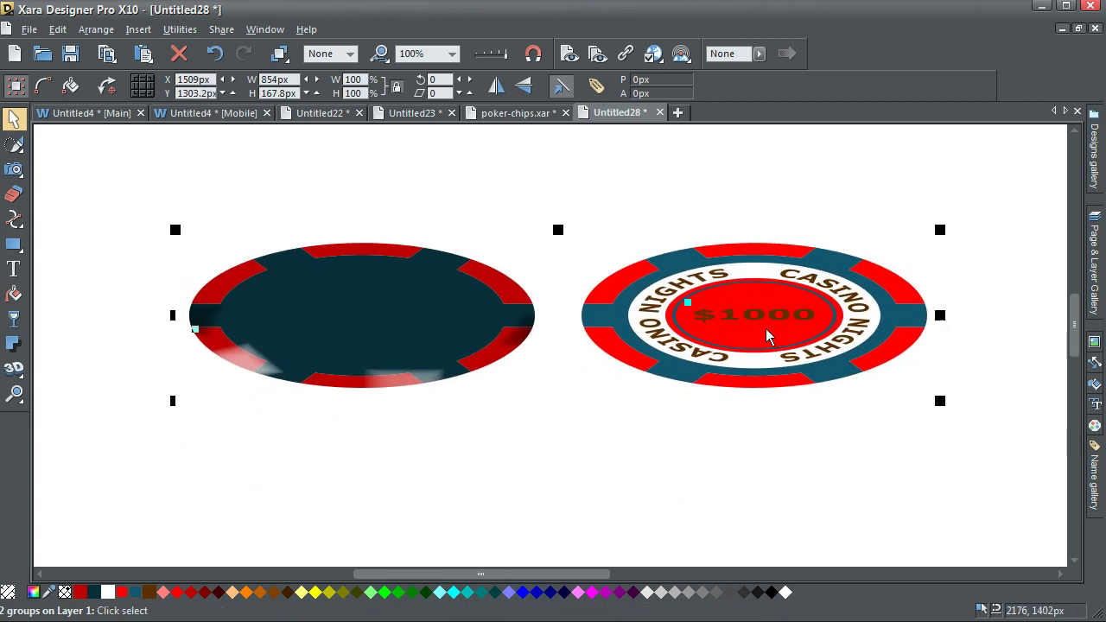
click(625, 185)
Place a copy of the rim chip slightly lower and send it behind the original
click(301, 283)
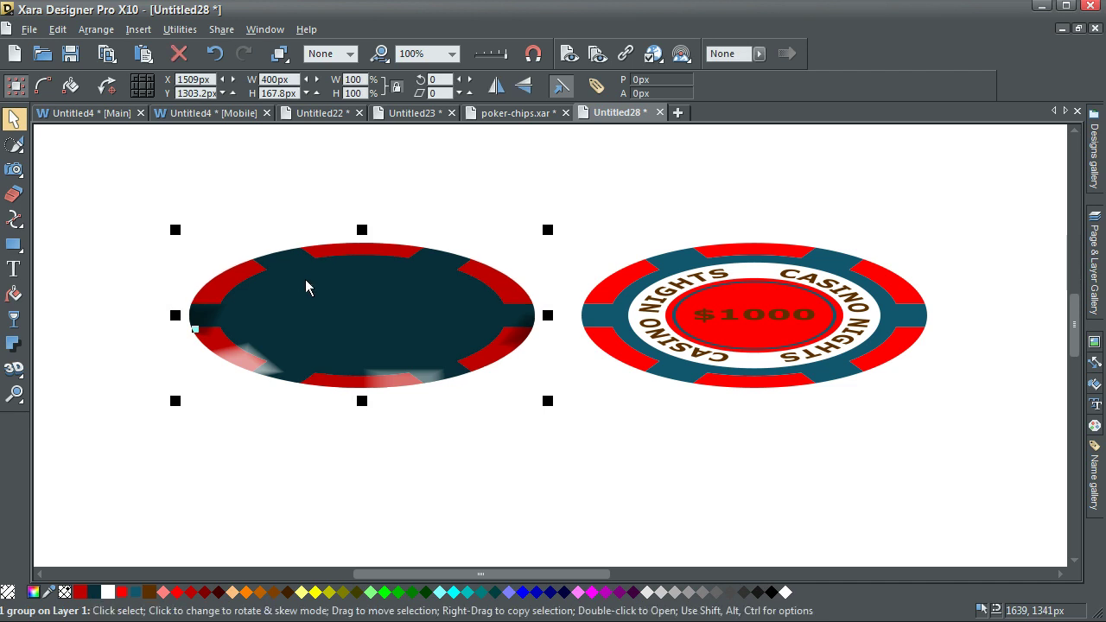
drag(308, 303, 316, 353)
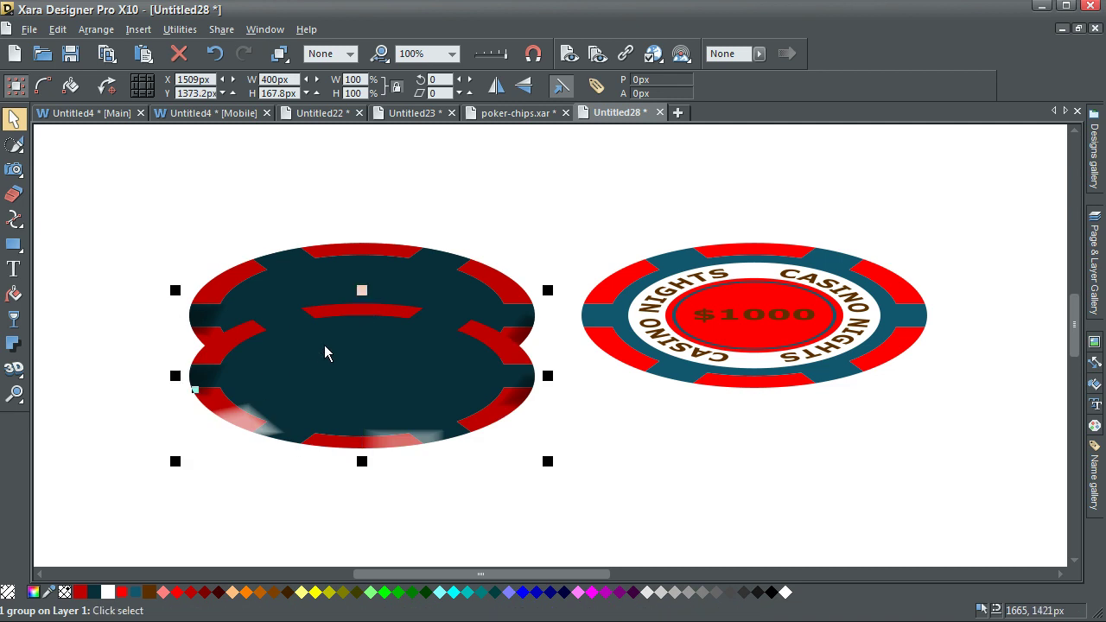
key(ctrl+b)
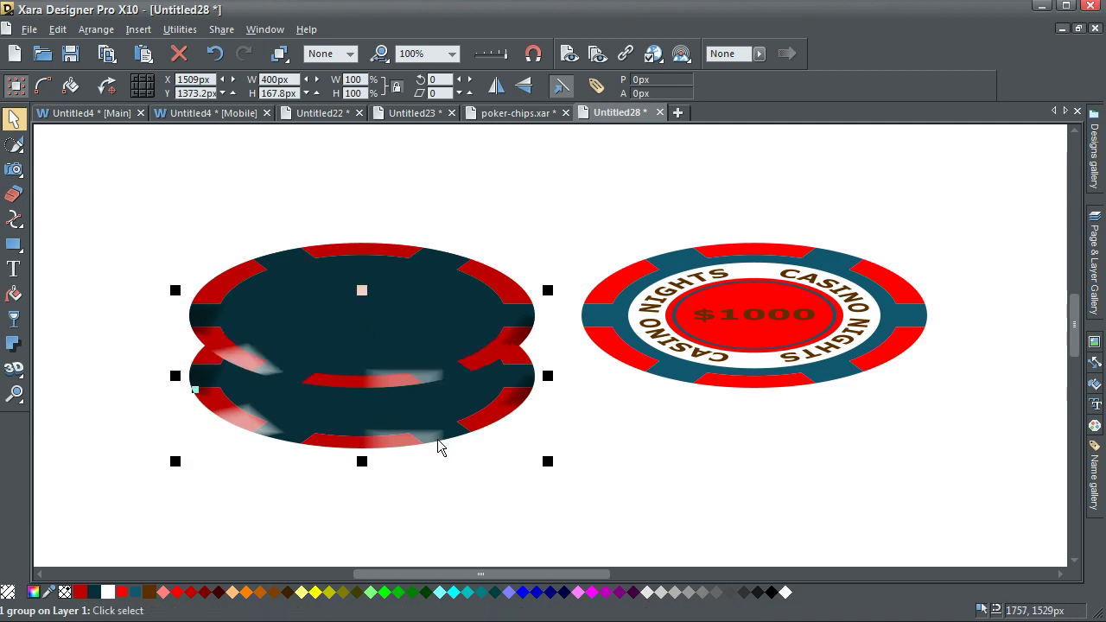
drag(487, 427, 483, 399)
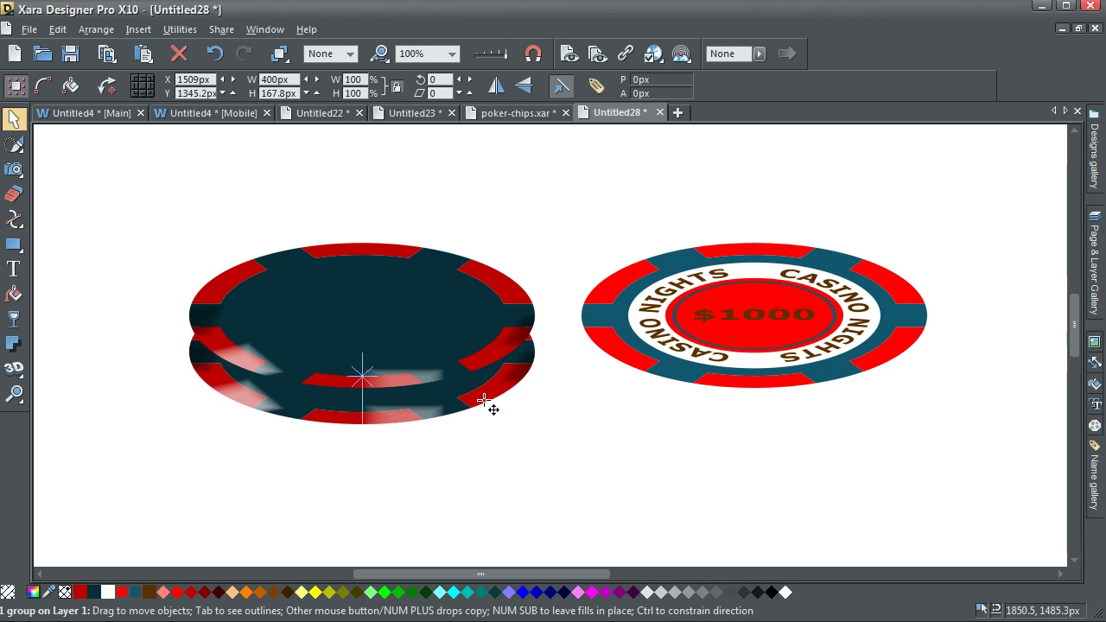
Blend the lower rim copy into the upper one with 100 steps, confirming the long blend
click(484, 402)
mouse_move(15, 367)
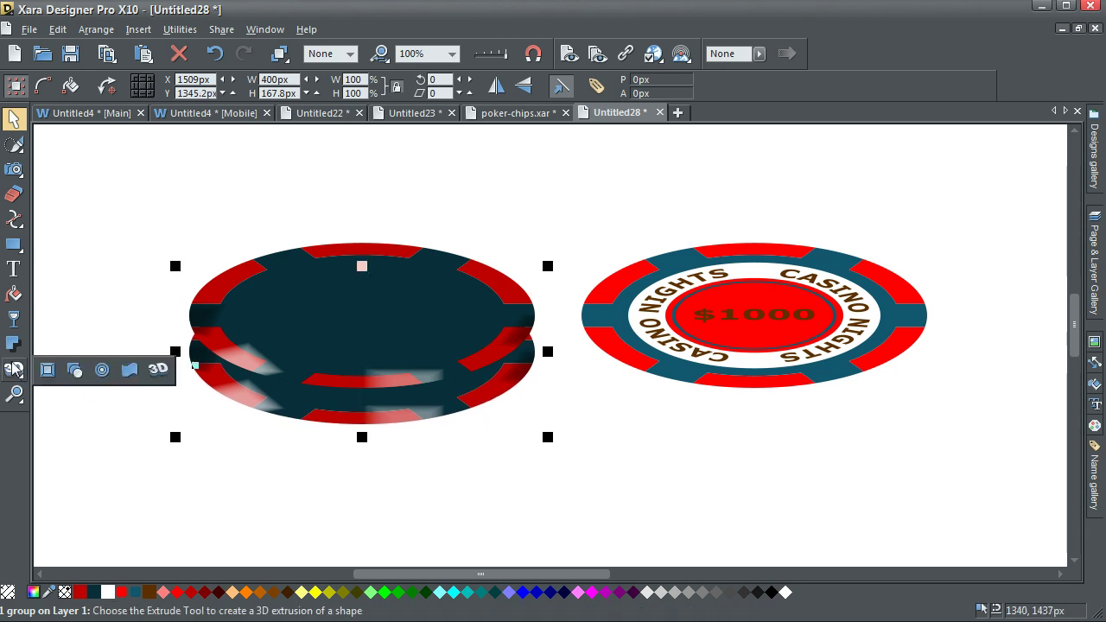
click(74, 369)
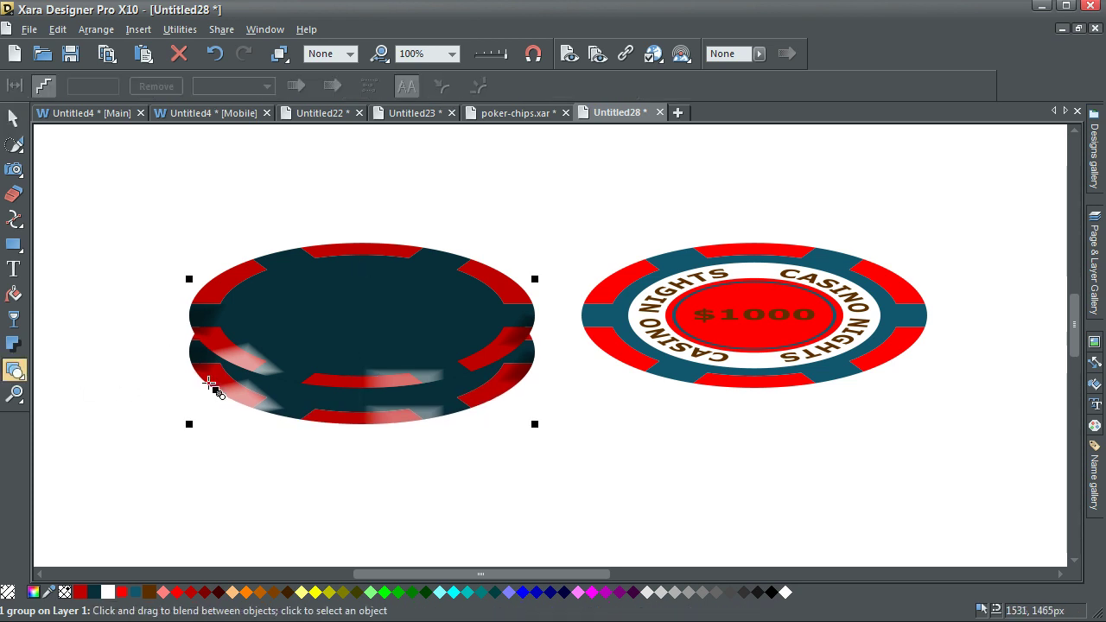
drag(344, 423, 345, 383)
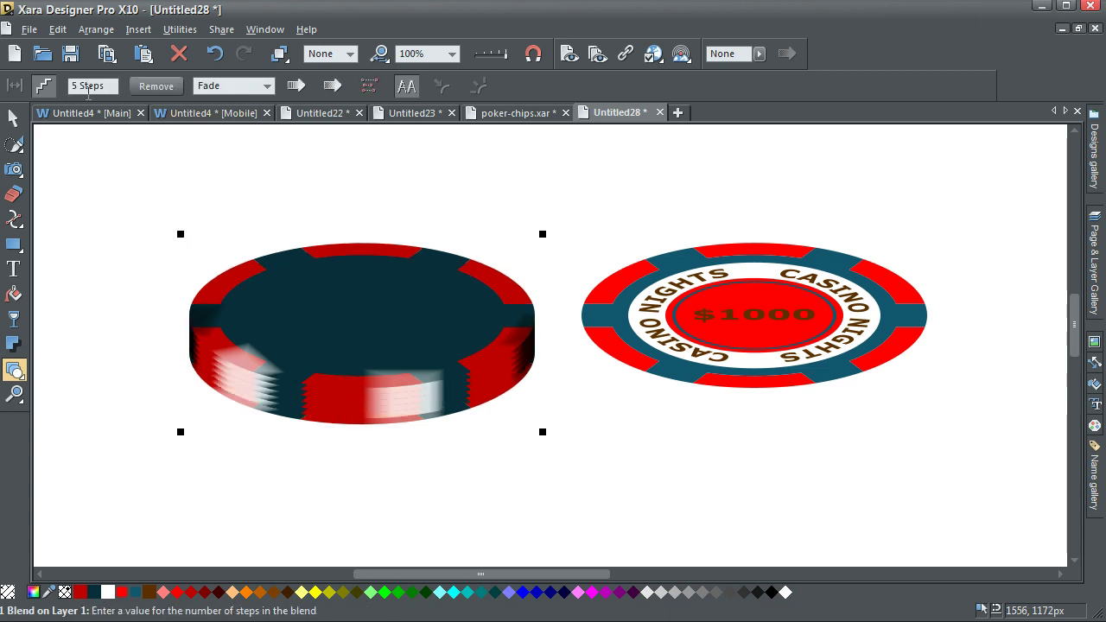
double_click(76, 85)
text(10)
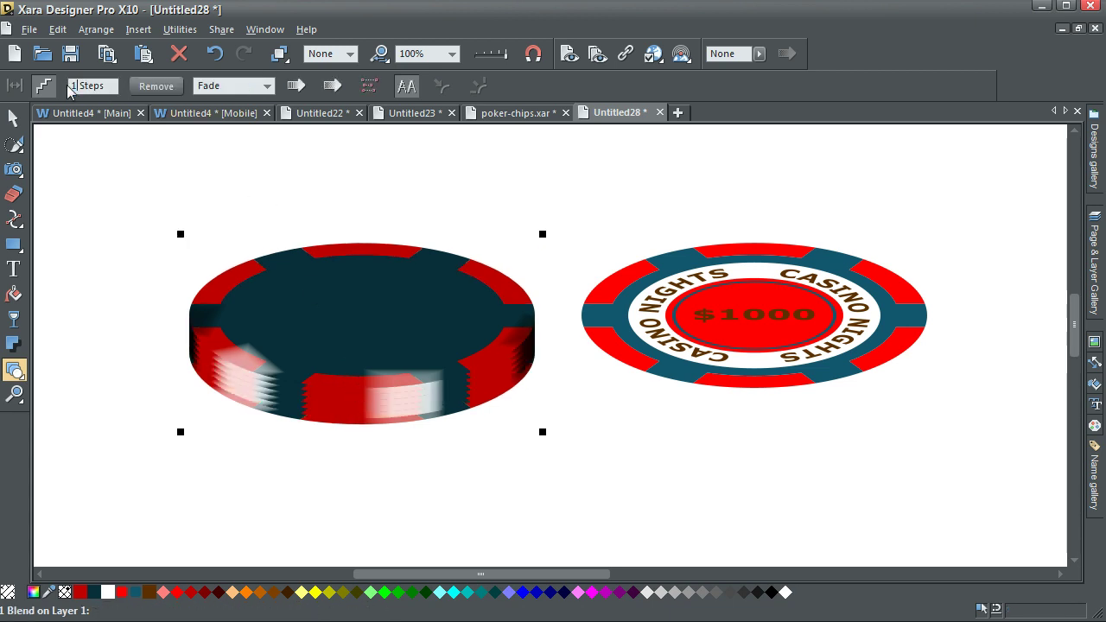
text(0)
key(Return)
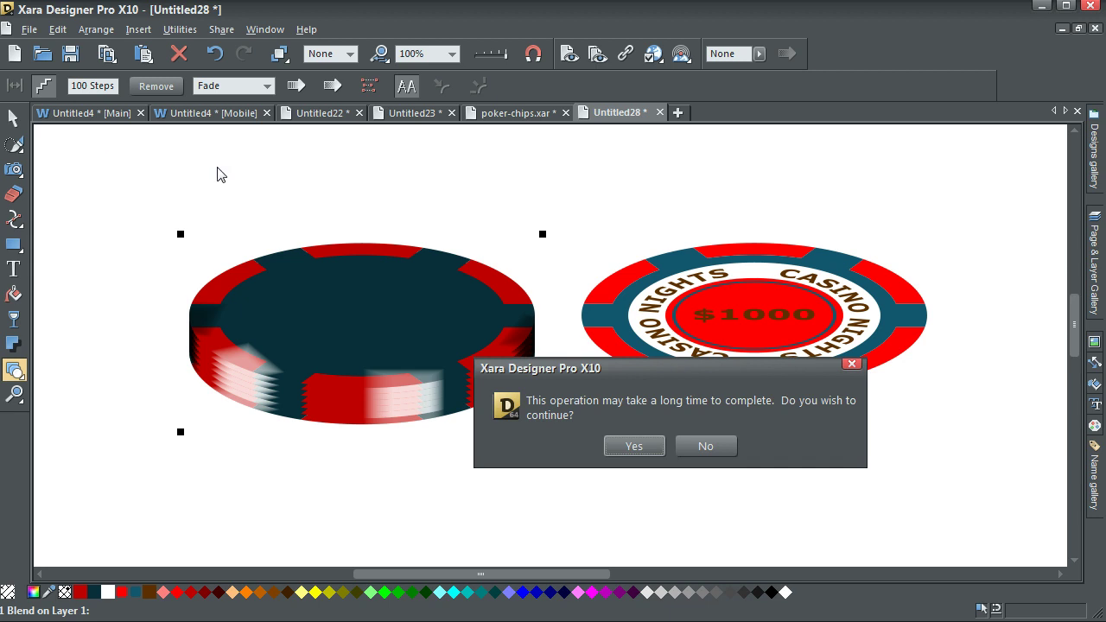
click(636, 450)
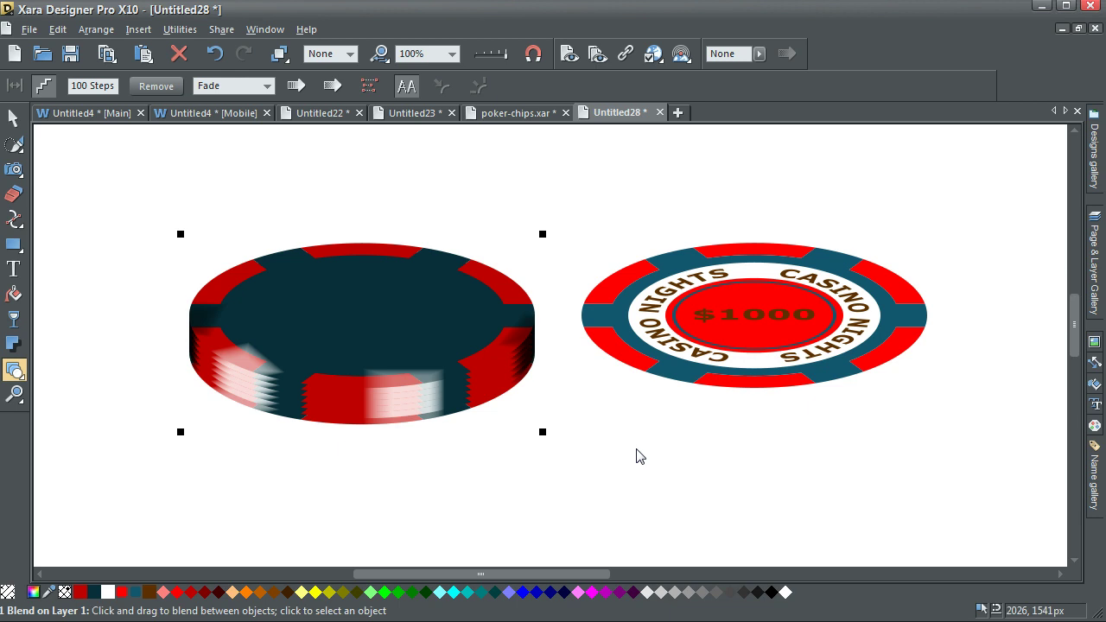
Select the blended rim and the $1000 face chip together
click(14, 117)
click(79, 136)
drag(547, 192, 1005, 420)
click(1005, 420)
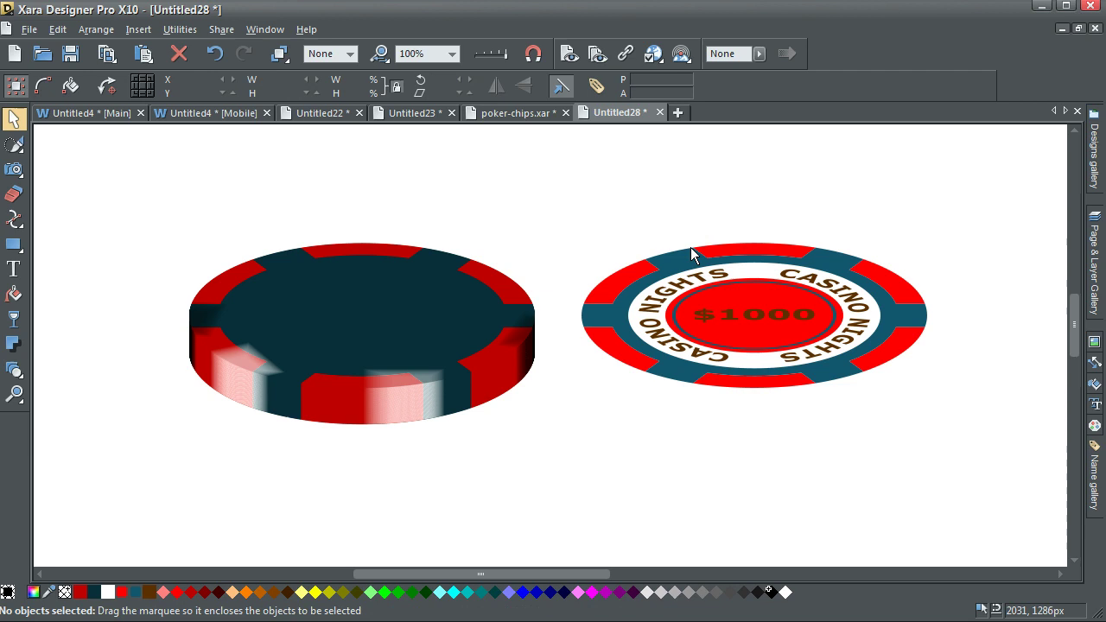
drag(565, 200, 981, 422)
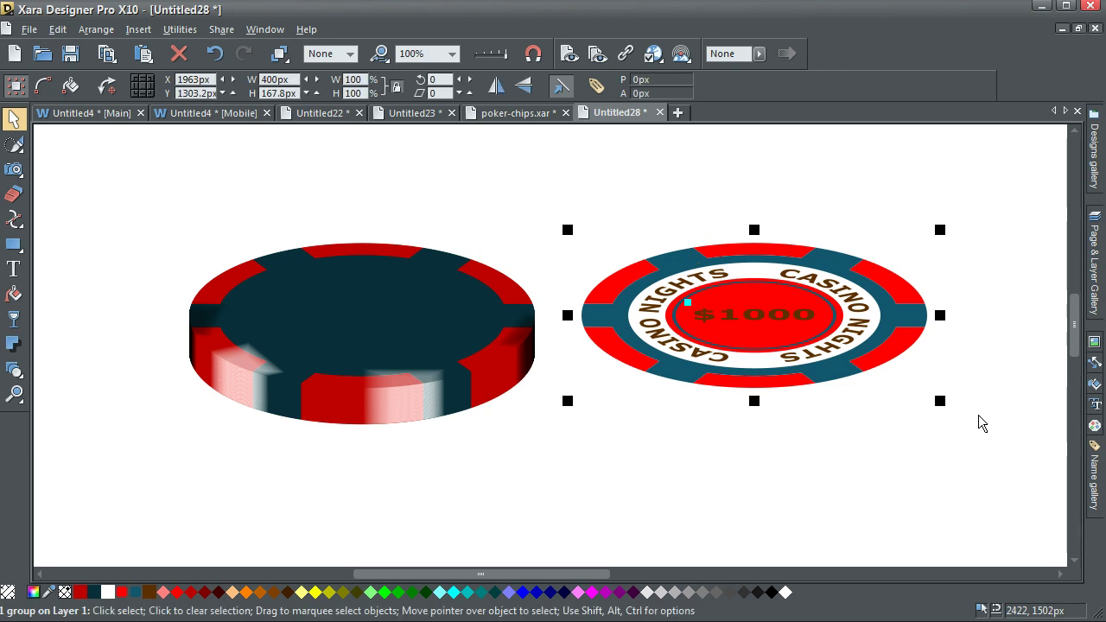
drag(148, 162, 1001, 488)
Align the $1000 face onto the blended rim by their left and top edges
click(99, 33)
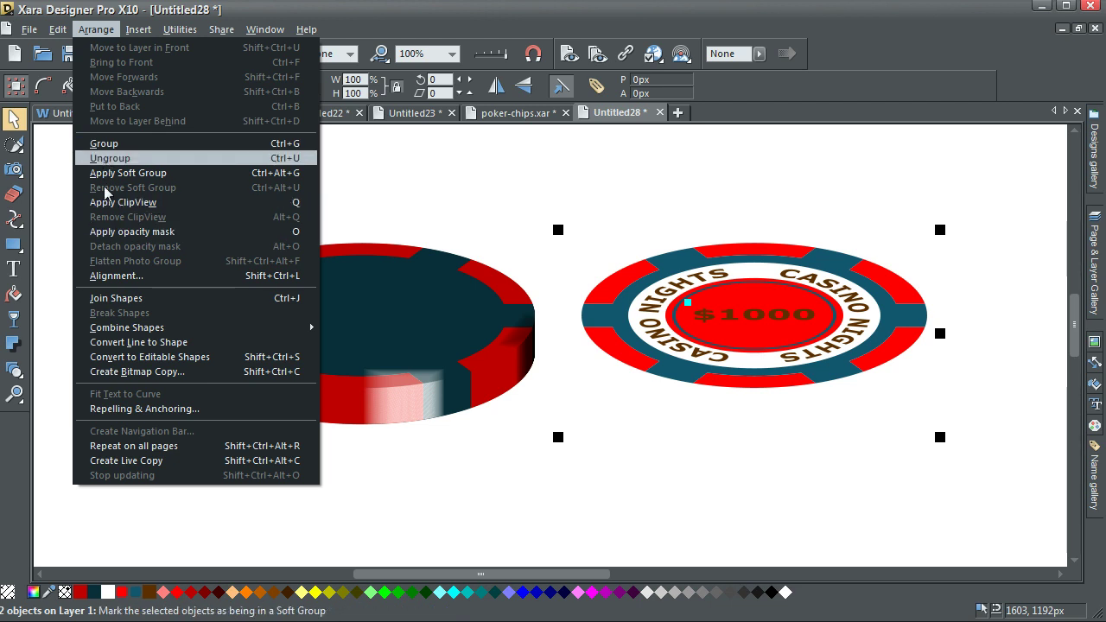
click(107, 276)
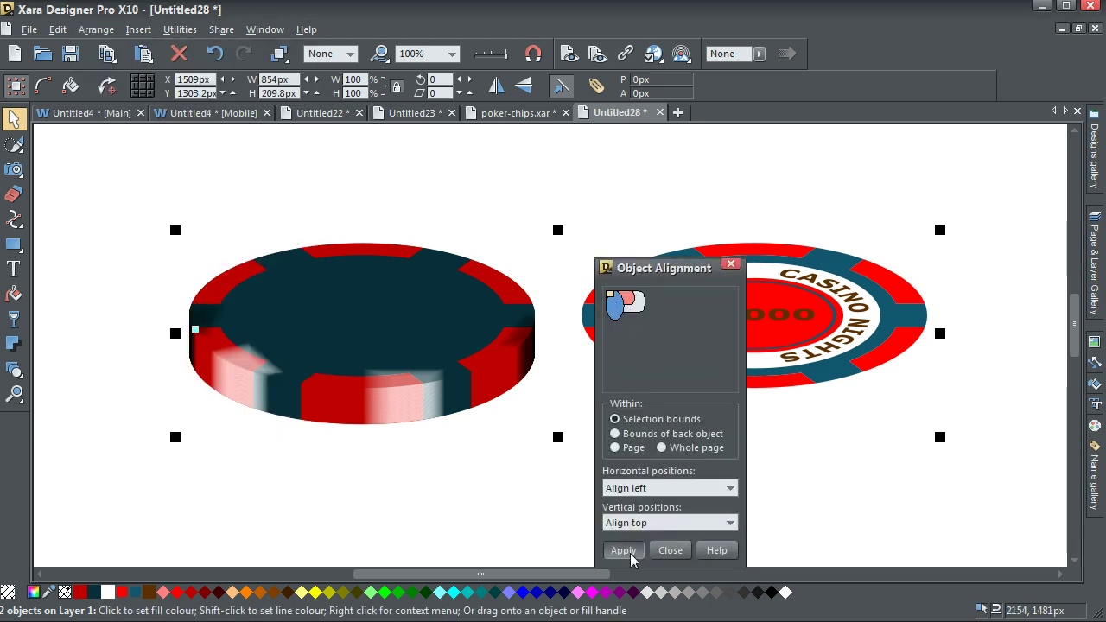
click(623, 550)
click(670, 550)
click(739, 339)
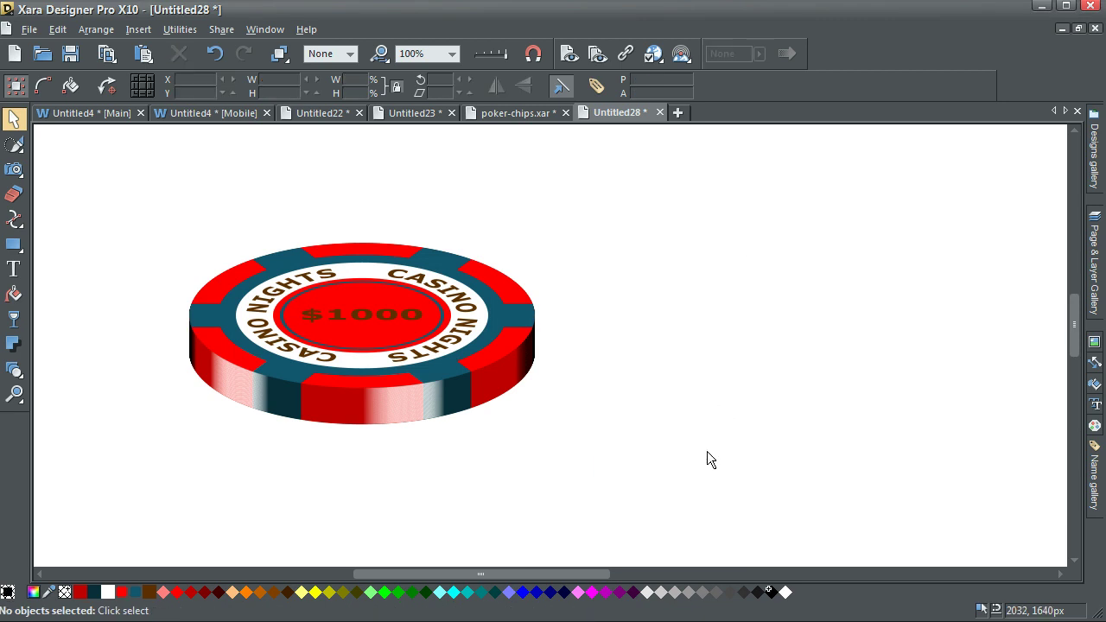
Select the whole 3D $1000 chip and skew its top and right handles to tilt it
drag(667, 481, 137, 175)
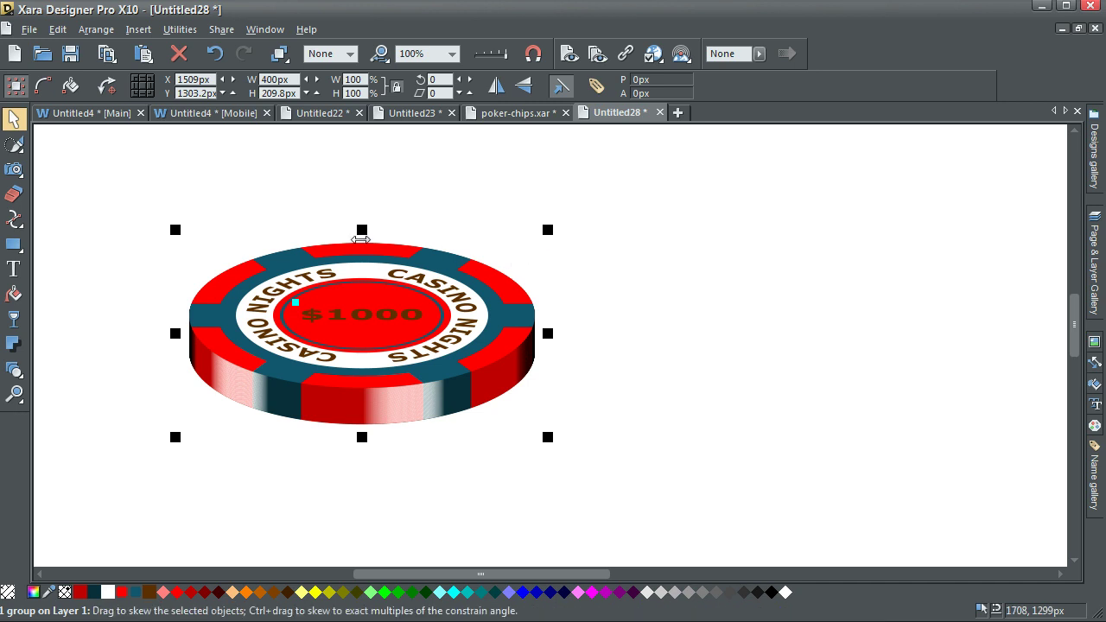
mouse_move(363, 240)
mouse_down()
mouse_move(402, 239)
mouse_move(371, 239)
mouse_up()
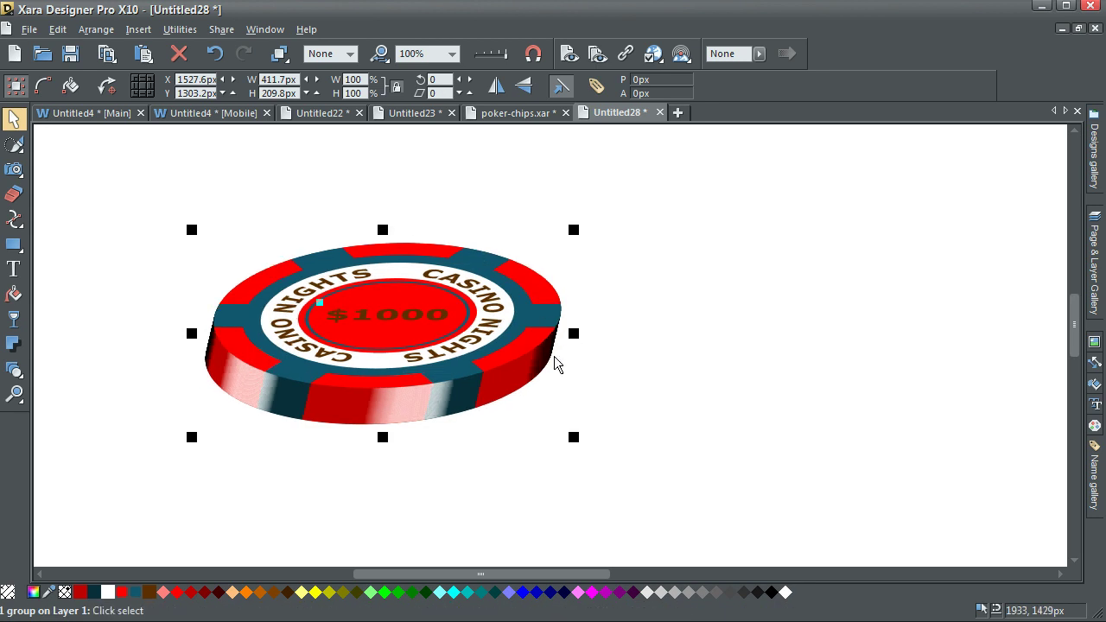
drag(564, 332, 567, 296)
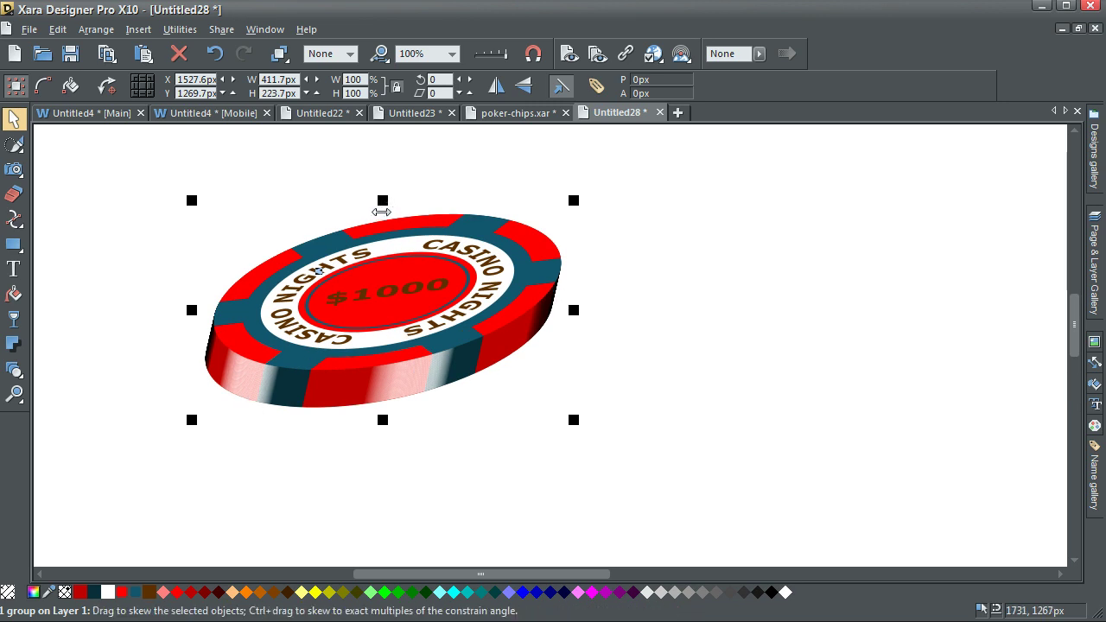
drag(378, 212, 364, 212)
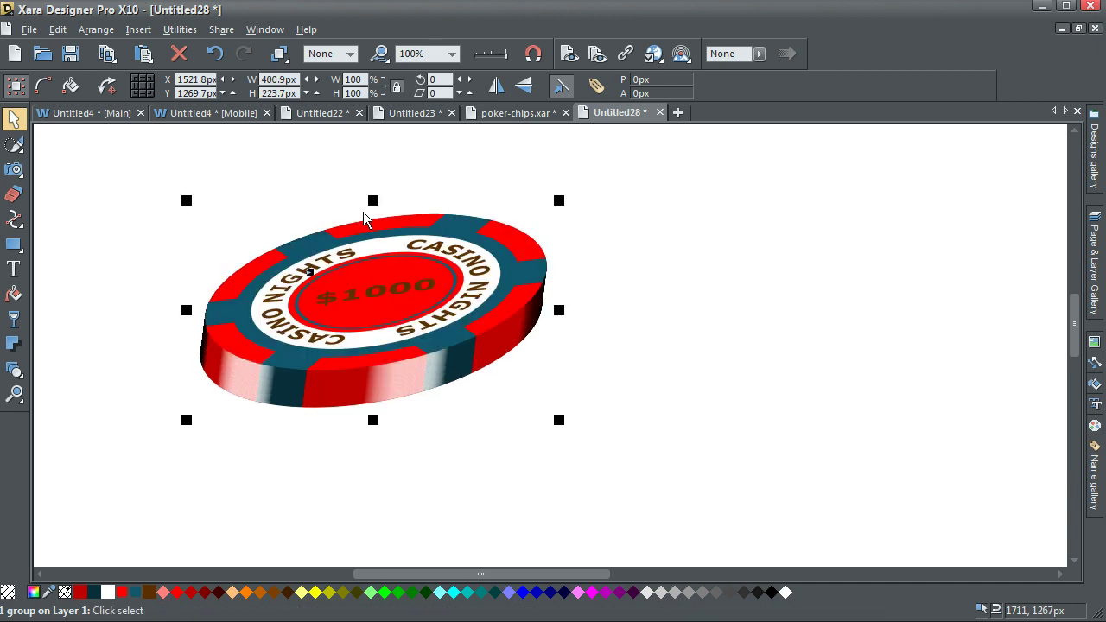
Retype the chip's centre value from 1000 to 250, then select the whole chip group
click(268, 202)
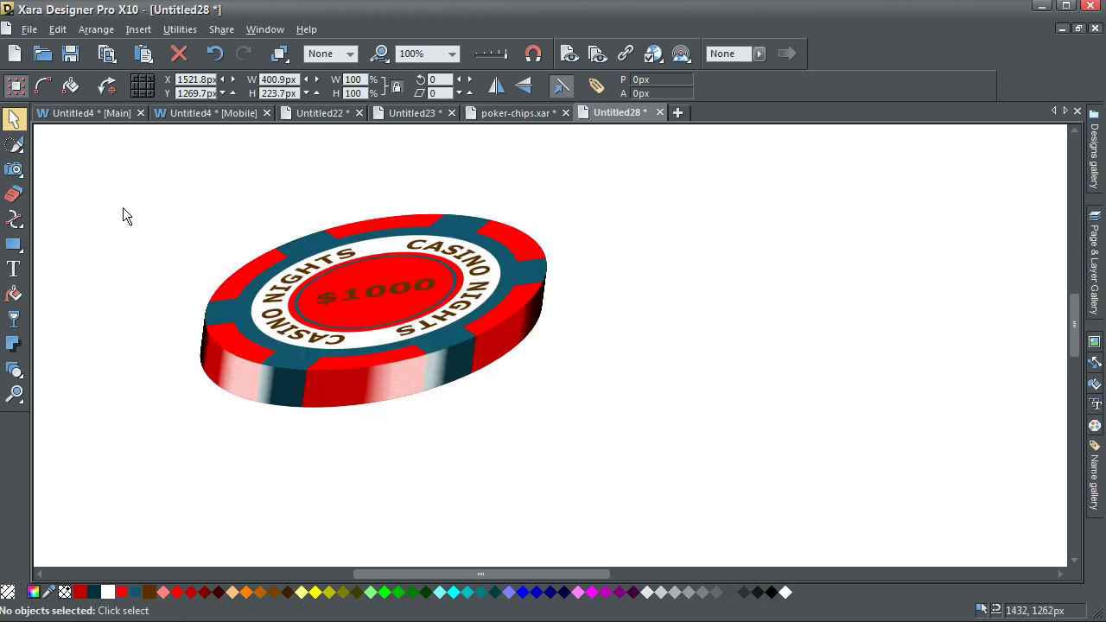
click(14, 269)
drag(432, 283, 346, 287)
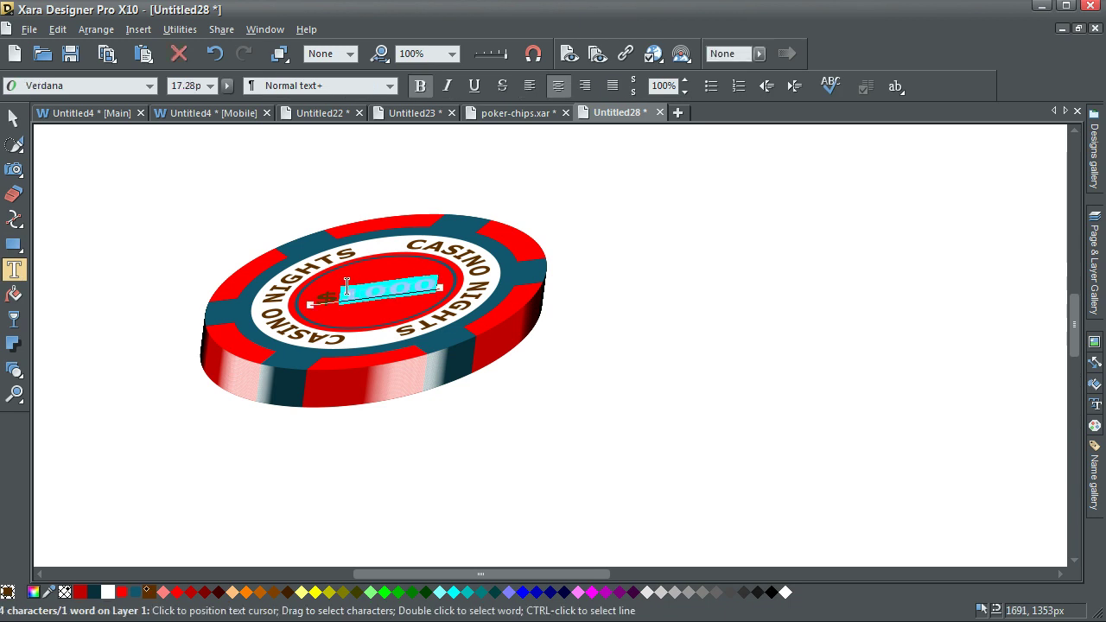
click(400, 288)
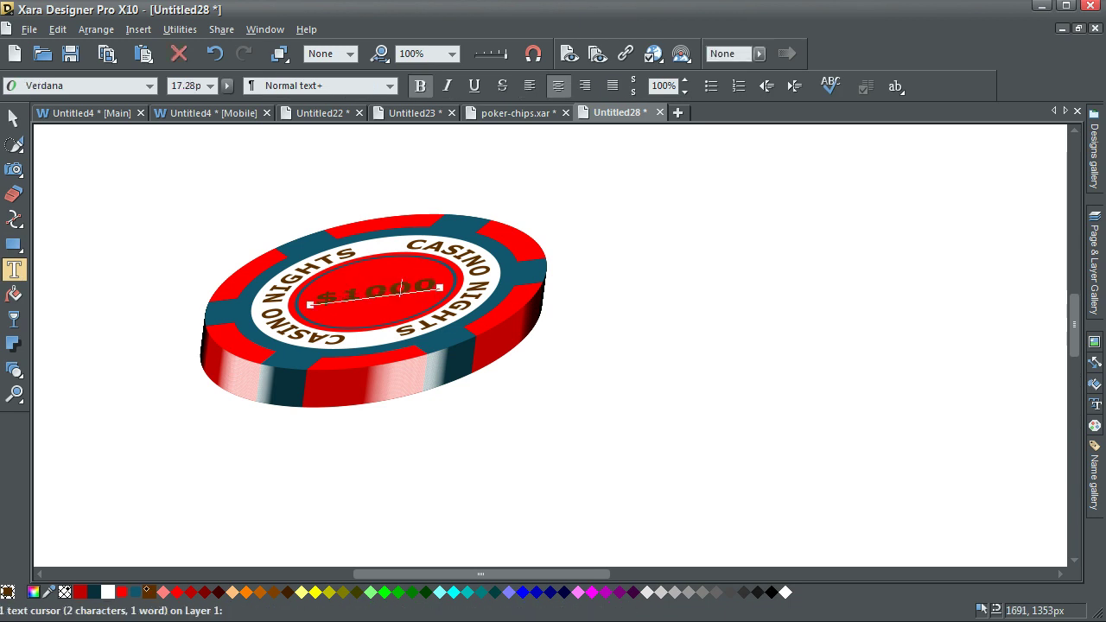
text(00)
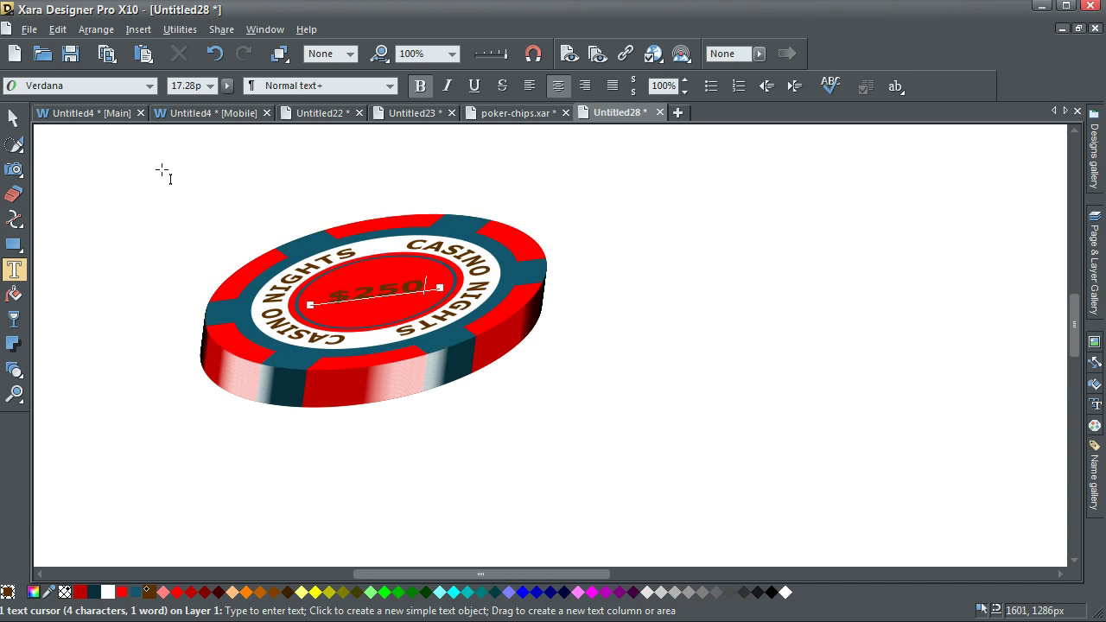
click(14, 118)
click(225, 197)
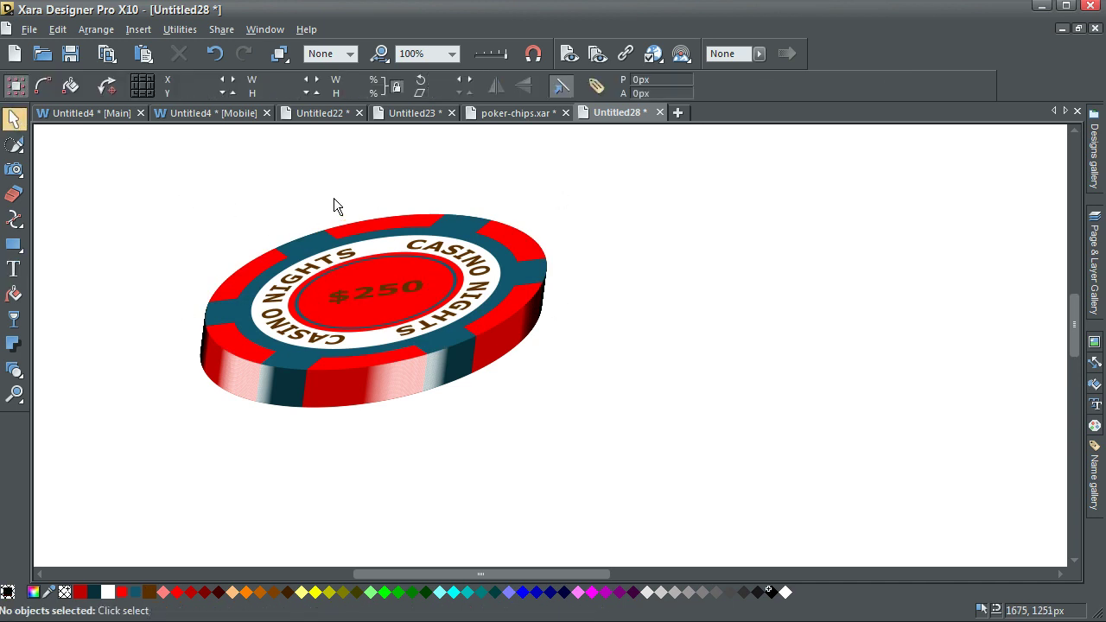
click(365, 391)
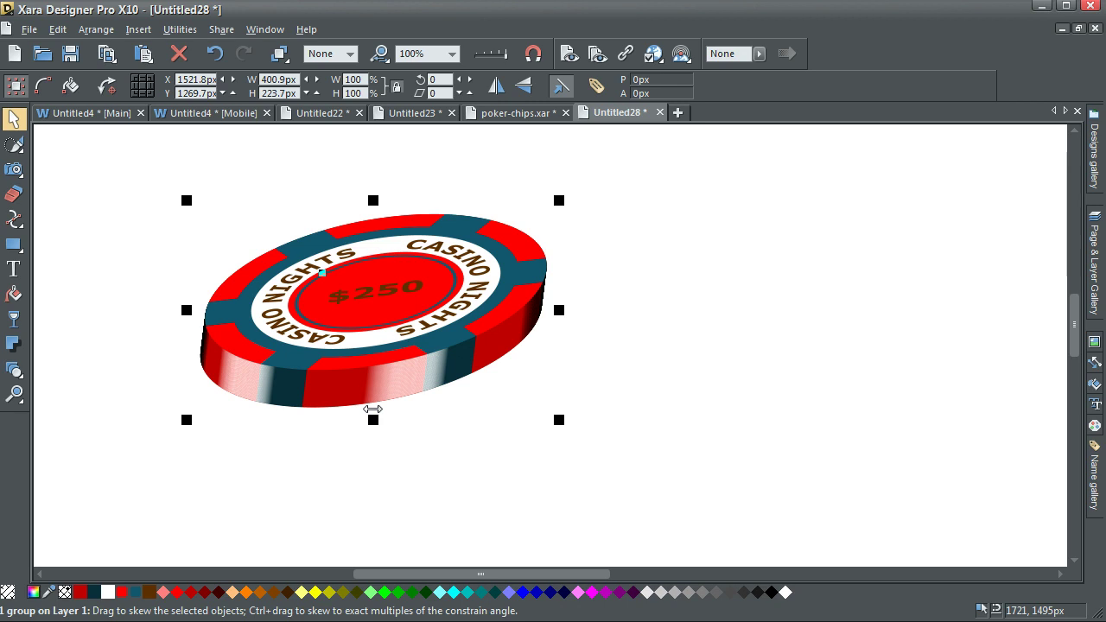
Reduce the $250 chip's skew almost back to level, narrowing it to 387.9px, and deselect
drag(371, 409, 384, 406)
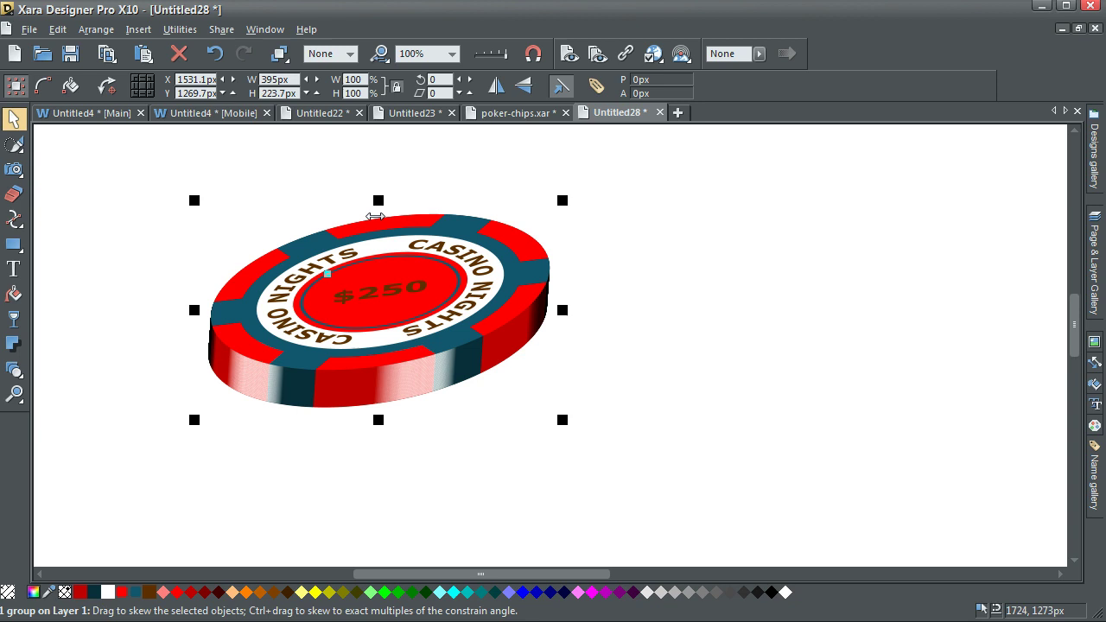
drag(375, 210, 353, 212)
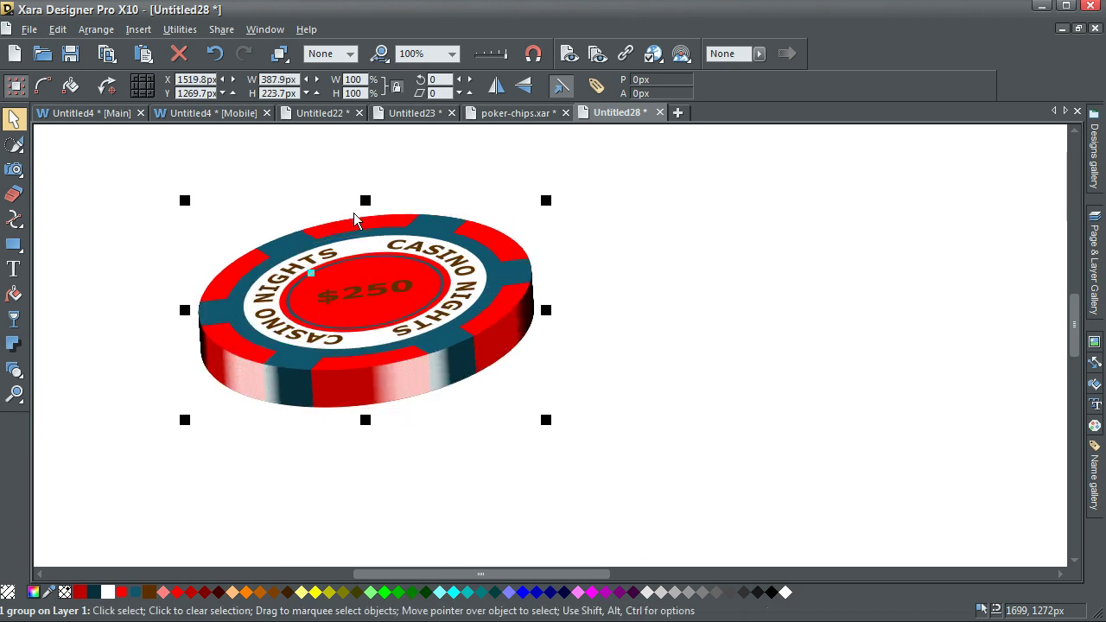
click(290, 183)
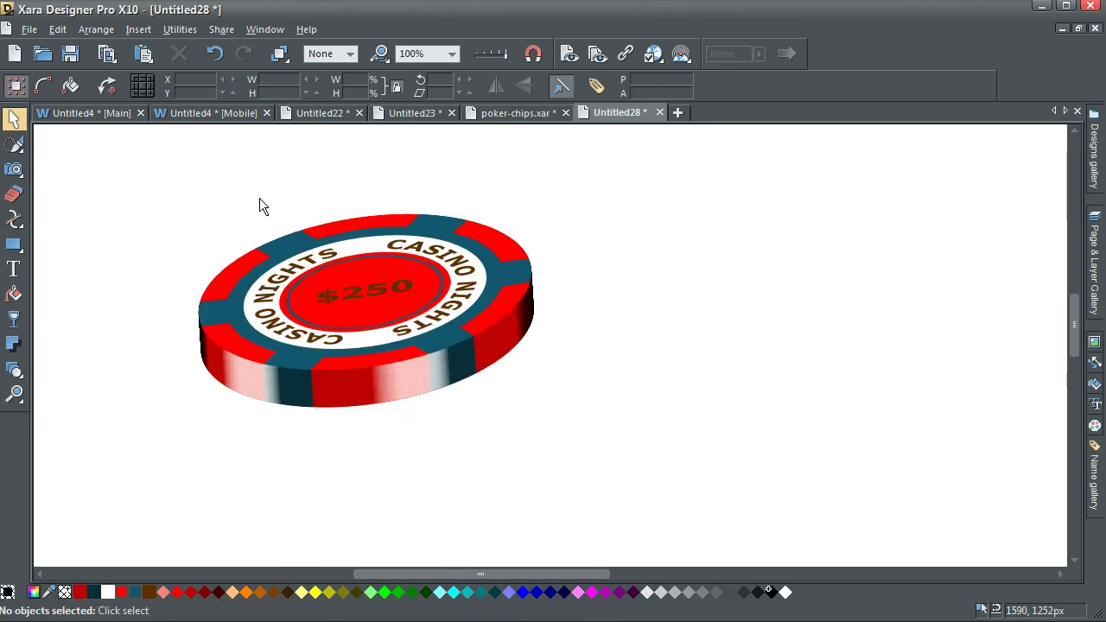
Change the named colour side-red to green 29bf00, then load bar-side into the Colour editor
click(34, 591)
drag(80, 592, 724, 533)
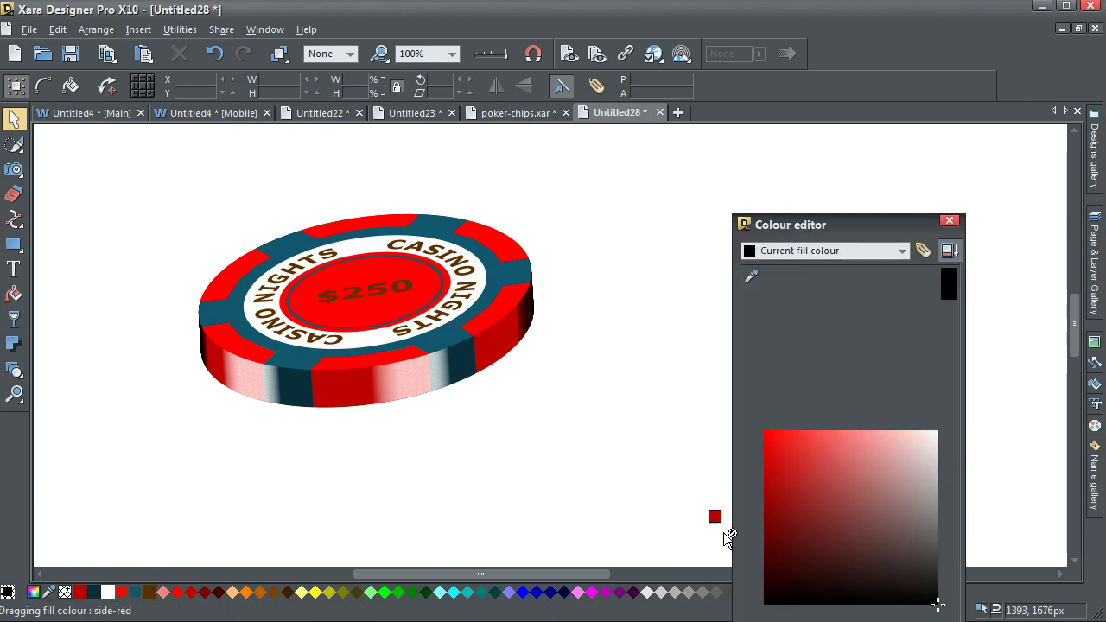
drag(838, 523, 875, 379)
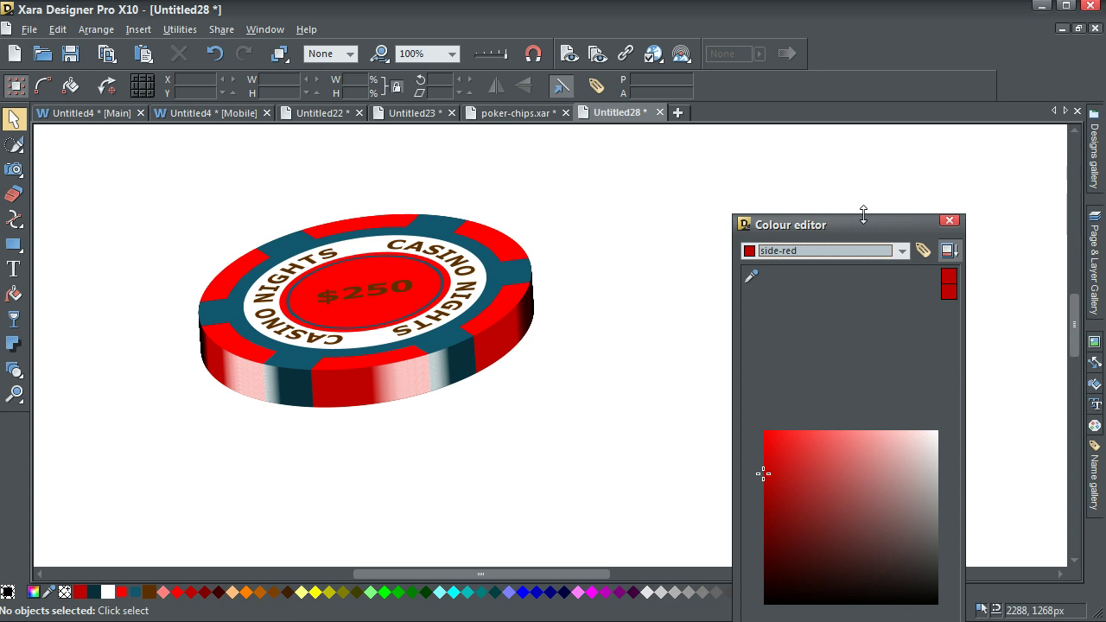
drag(863, 223, 877, 57)
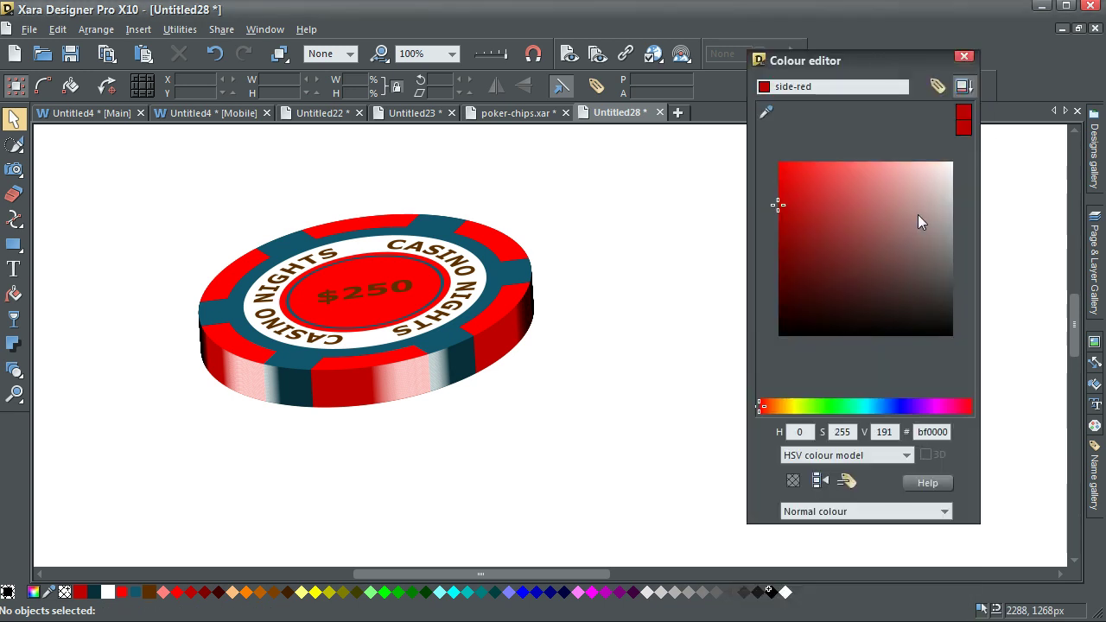
click(822, 406)
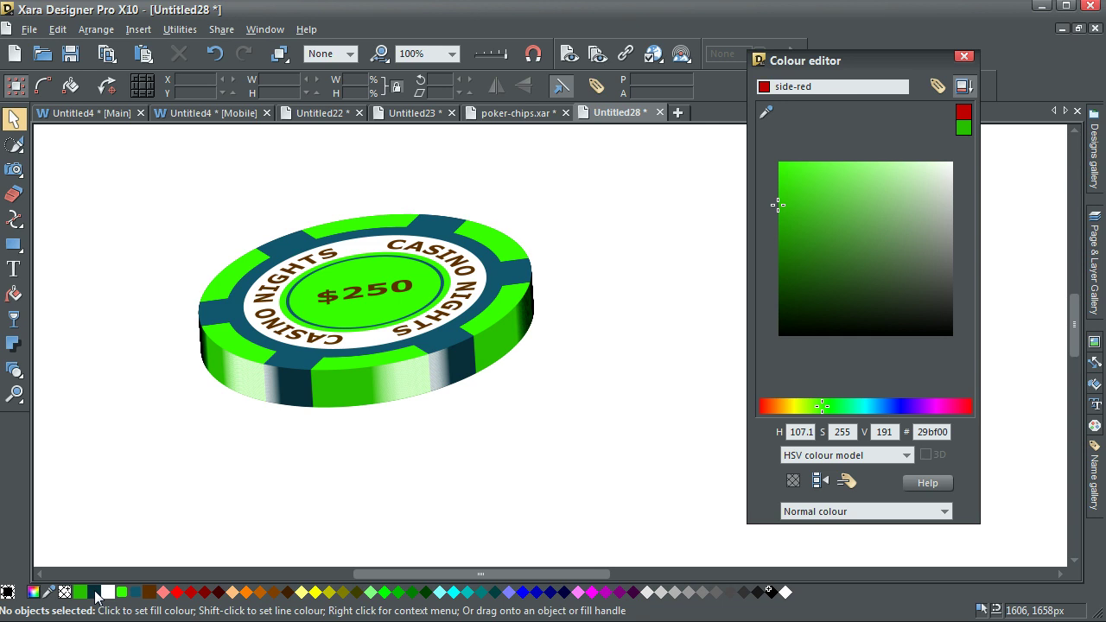
drag(93, 591, 866, 254)
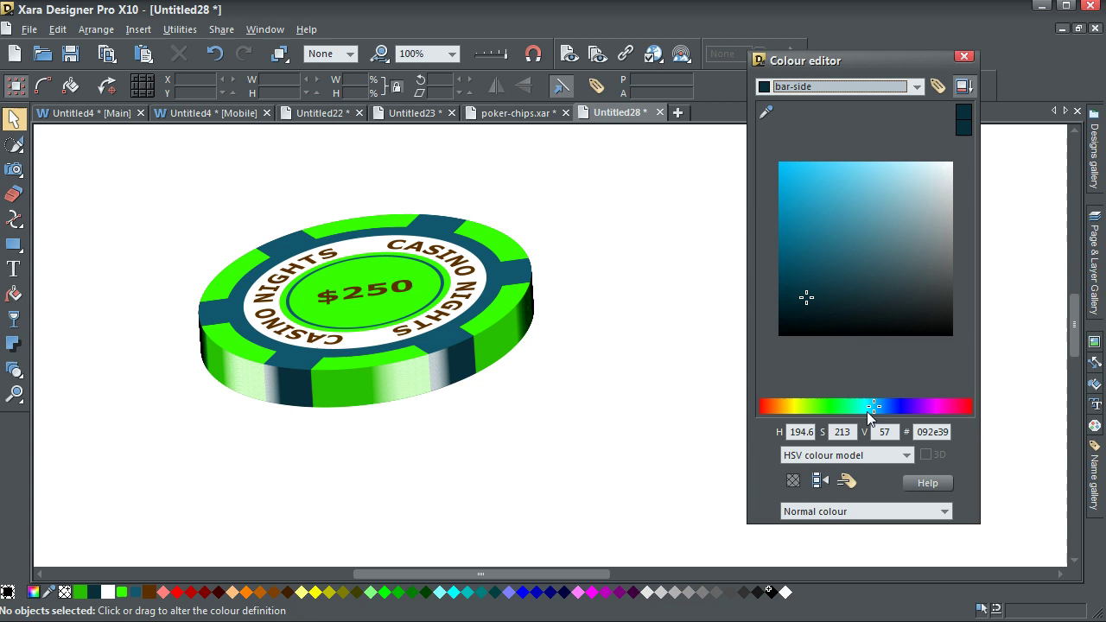
Shift the bar-side colour's hue toward orange and settle on medium brown 693f10
drag(873, 409, 779, 409)
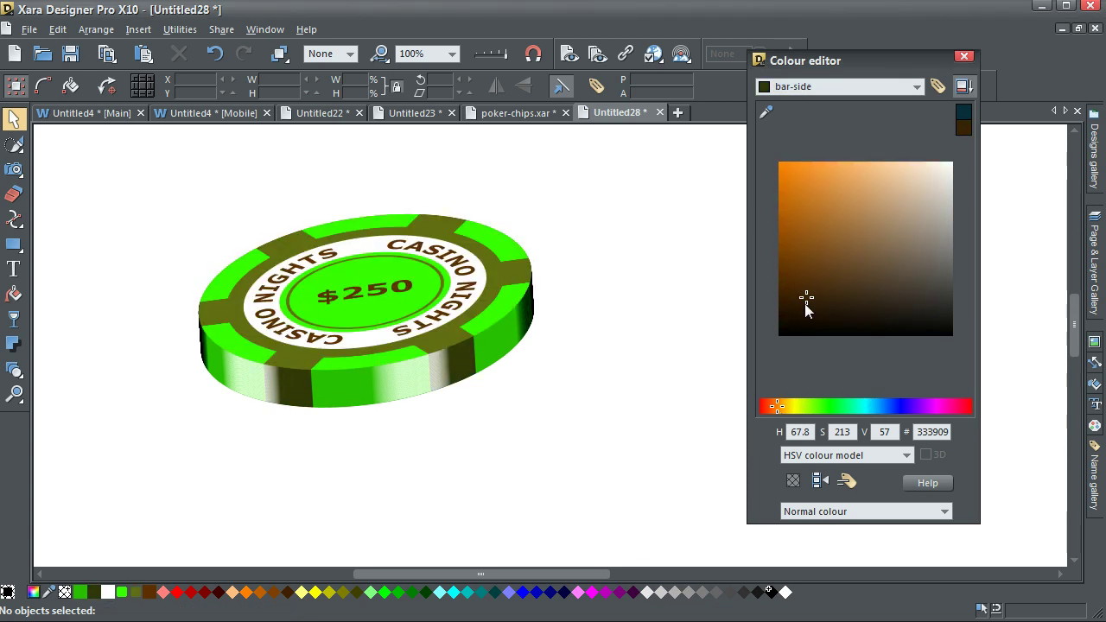
click(804, 303)
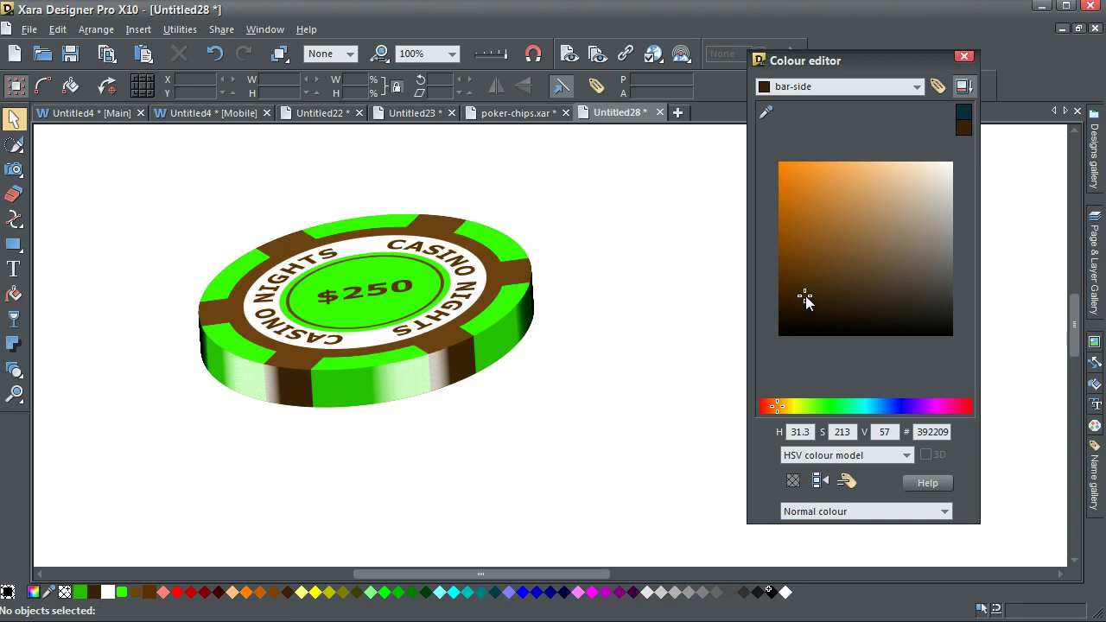
drag(805, 300, 804, 271)
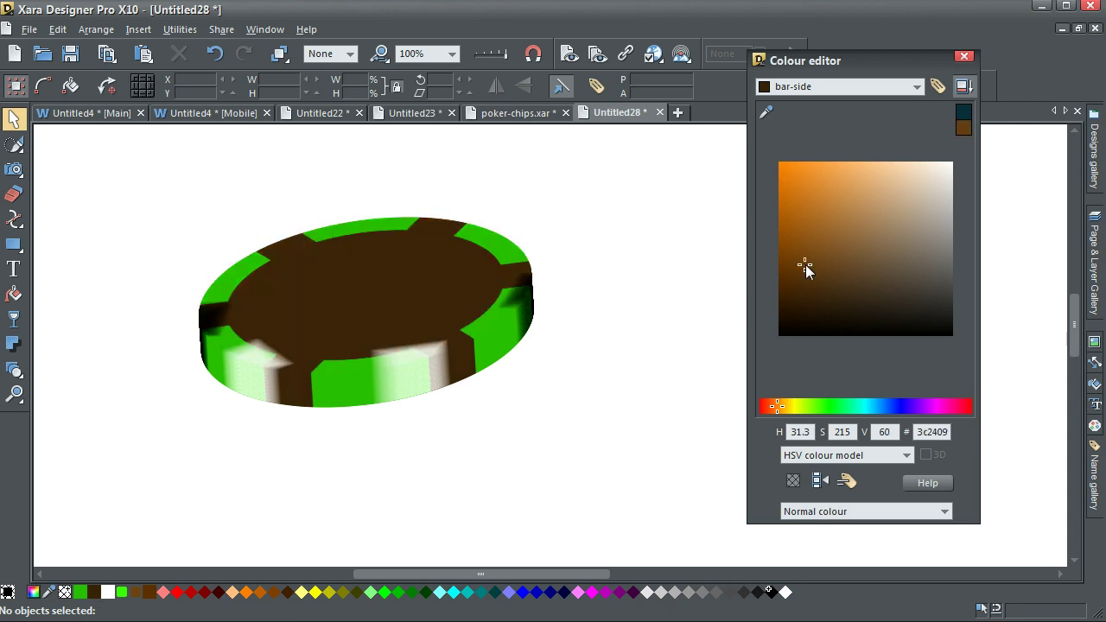
click(804, 270)
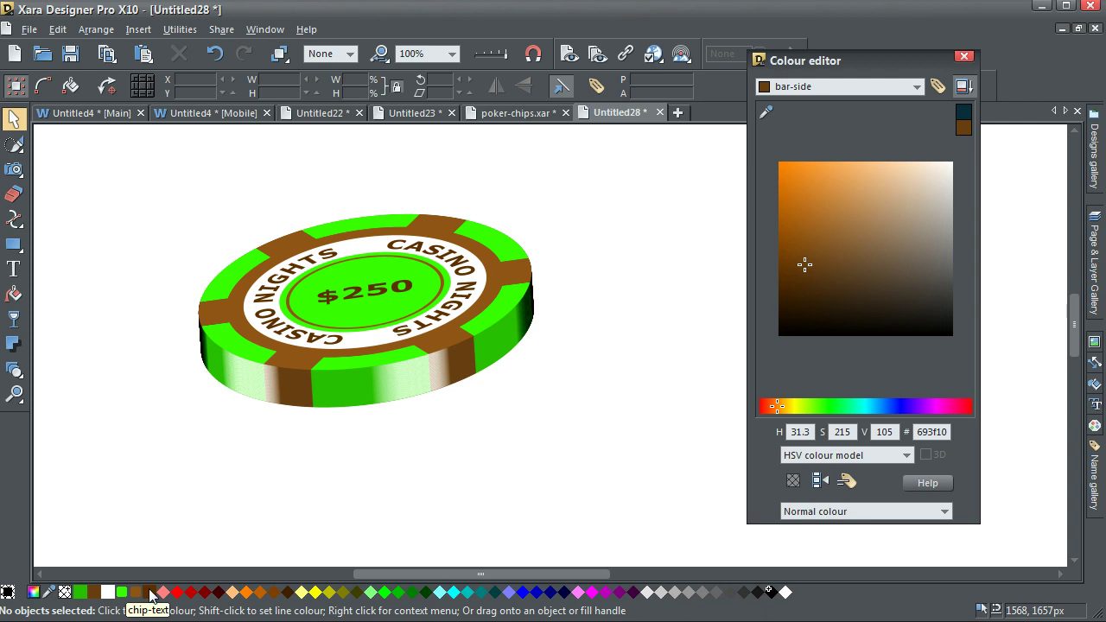
Load the chip-text colour and shift it toward yellow to a bright gold d9a602
drag(149, 593, 858, 327)
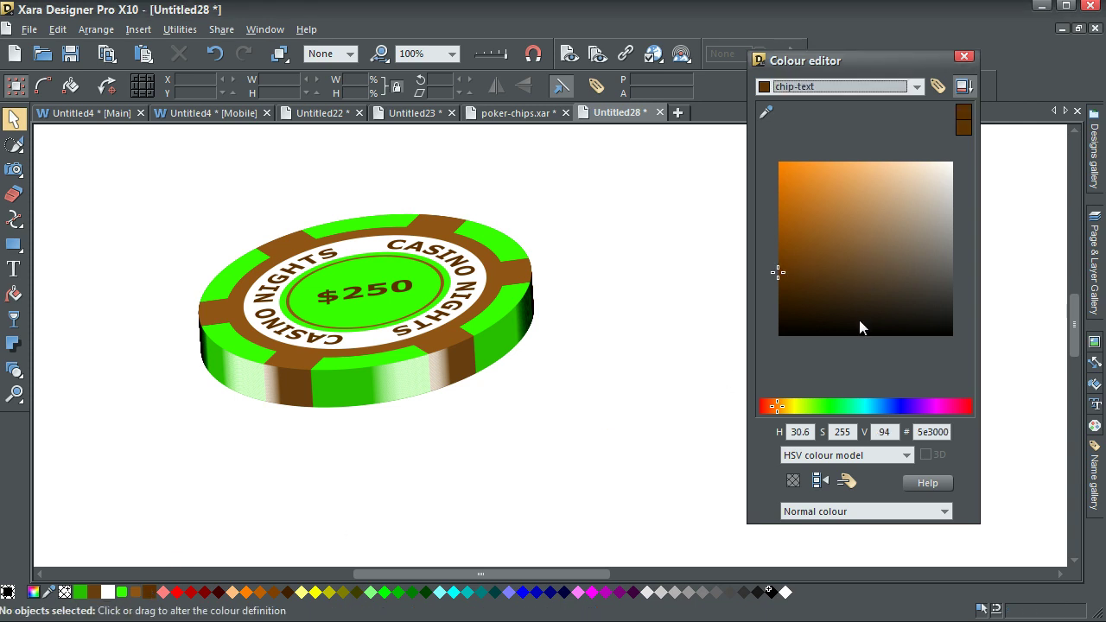
click(781, 406)
drag(782, 406, 787, 407)
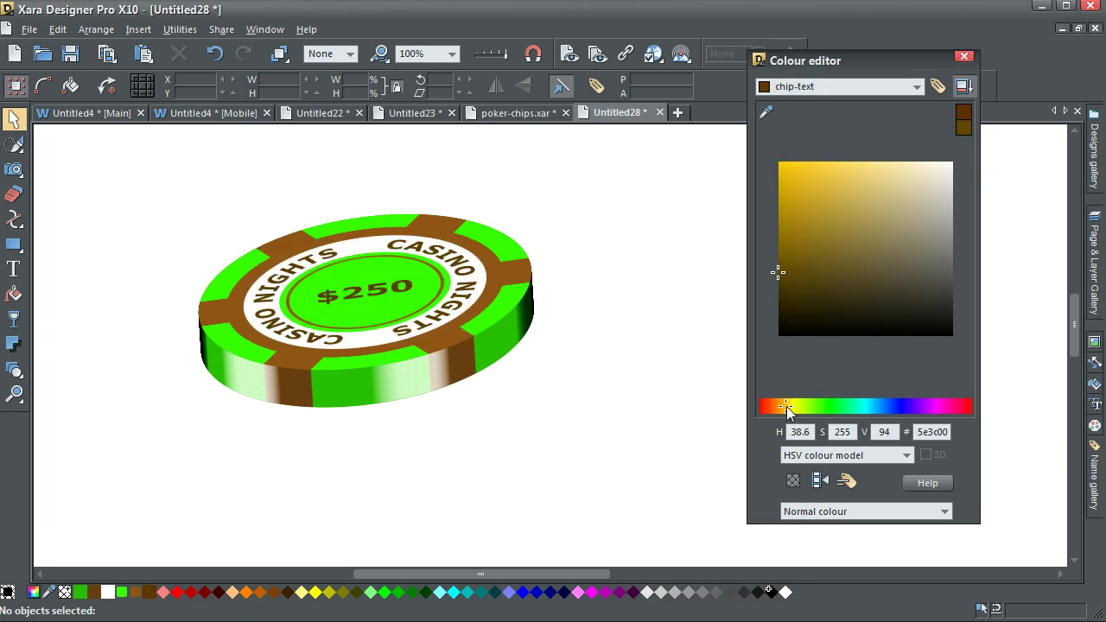
click(802, 223)
drag(803, 223, 793, 220)
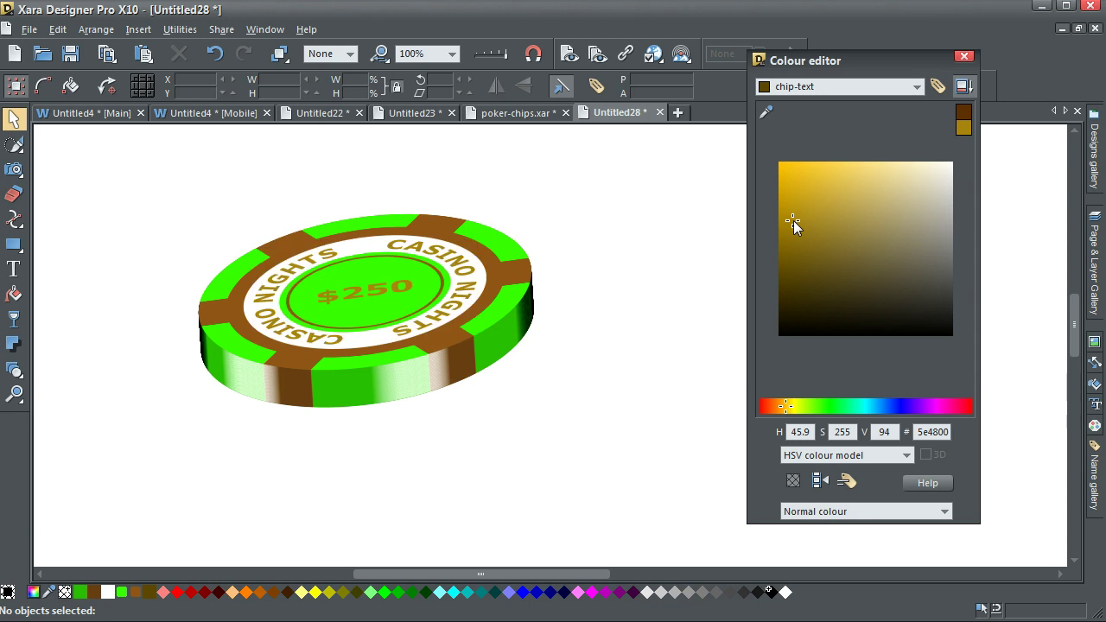
click(791, 221)
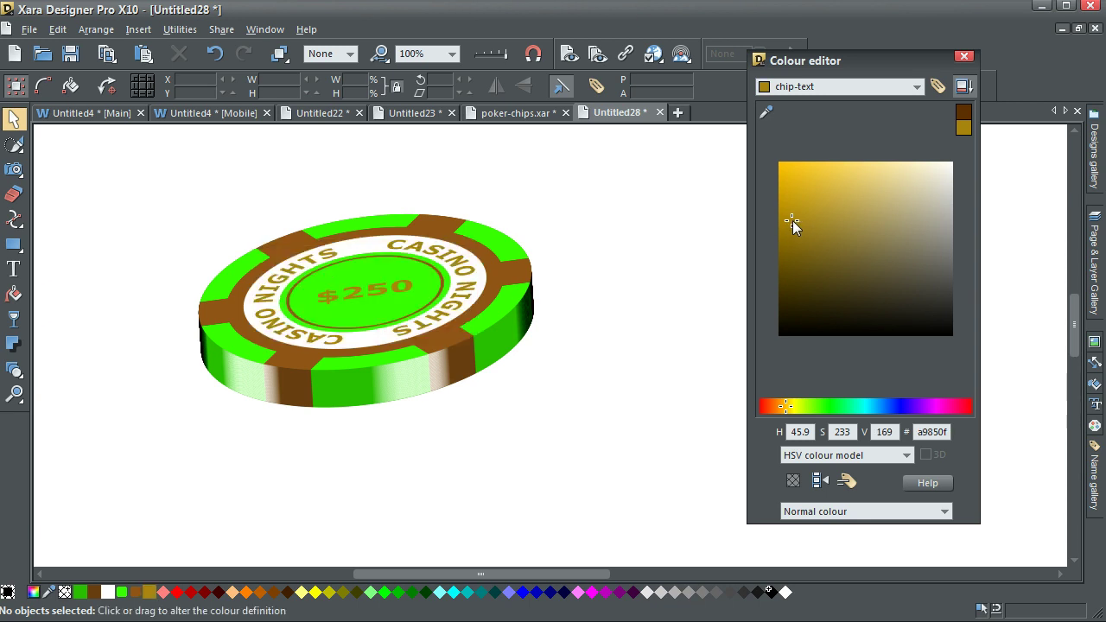
drag(792, 220, 779, 195)
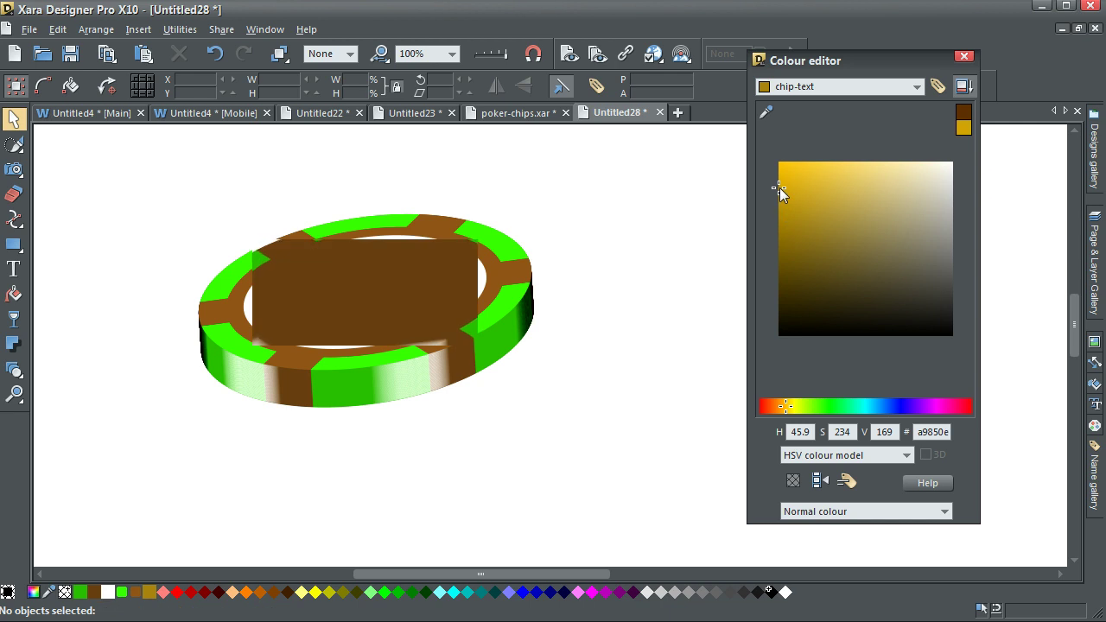
click(779, 187)
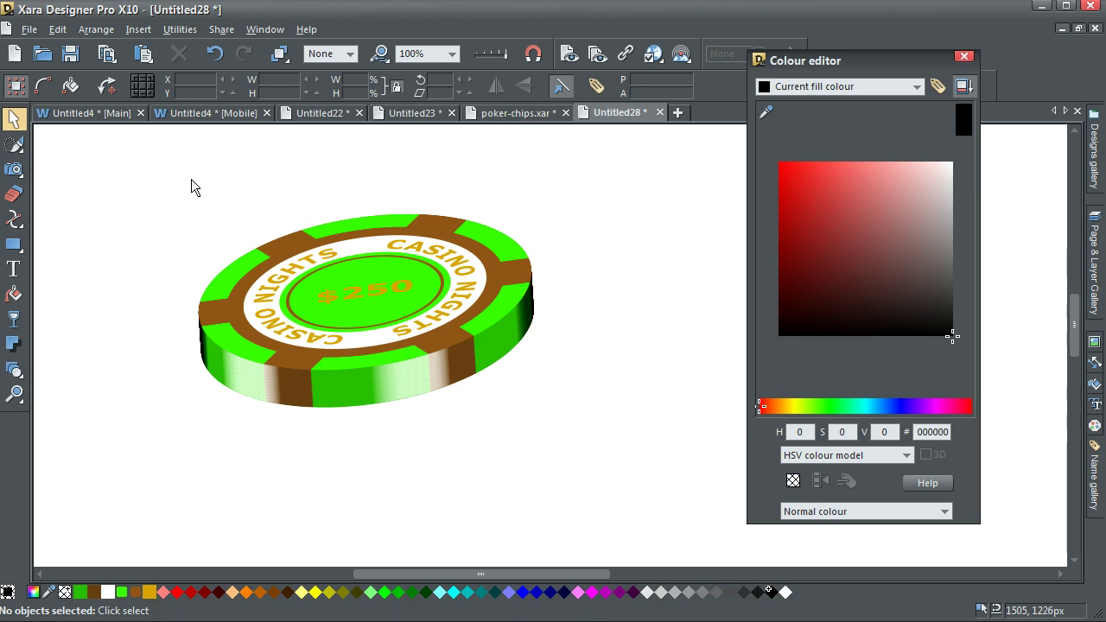
Select the whole $250 chip and copy it as a group
drag(164, 169, 628, 481)
click(57, 30)
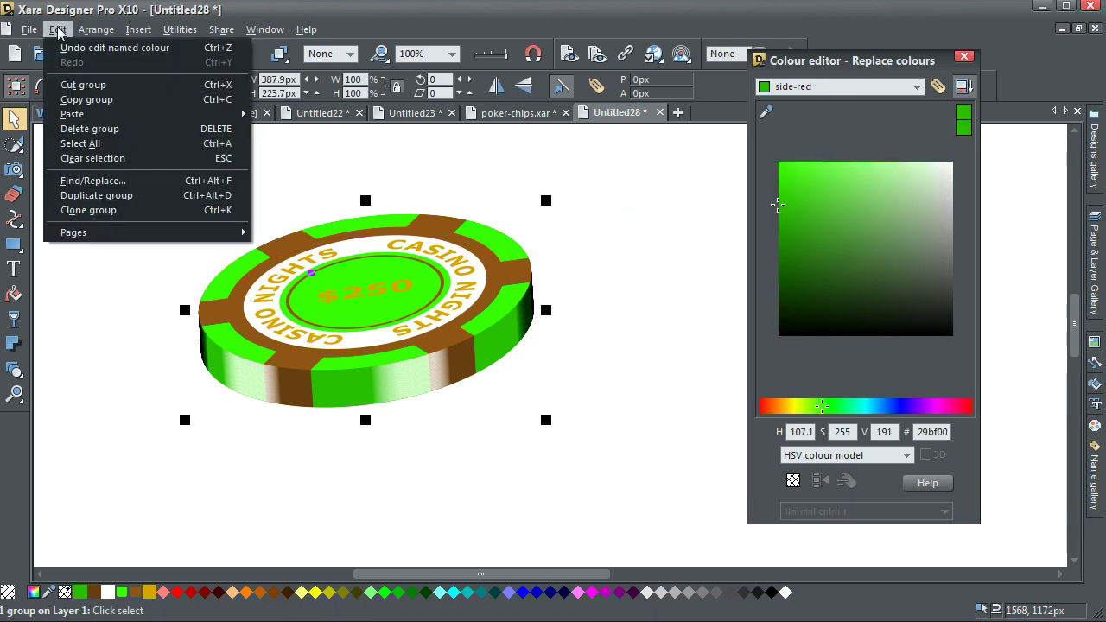
click(78, 99)
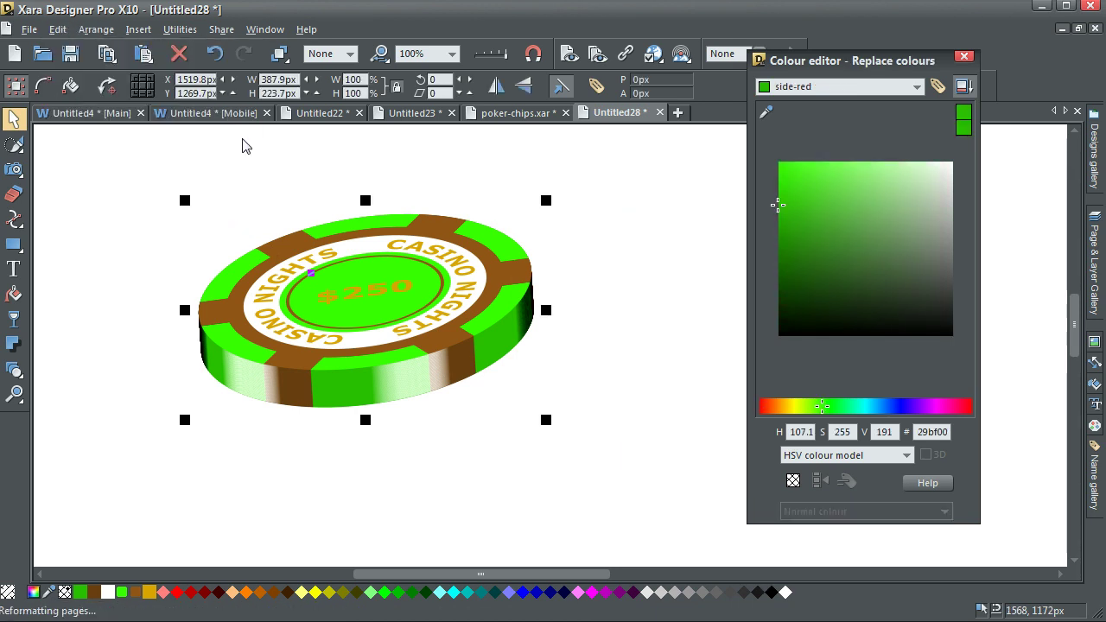
Switch to poker-chips.xar, bring the red $500 chip into view, and close the Colour editor
click(523, 113)
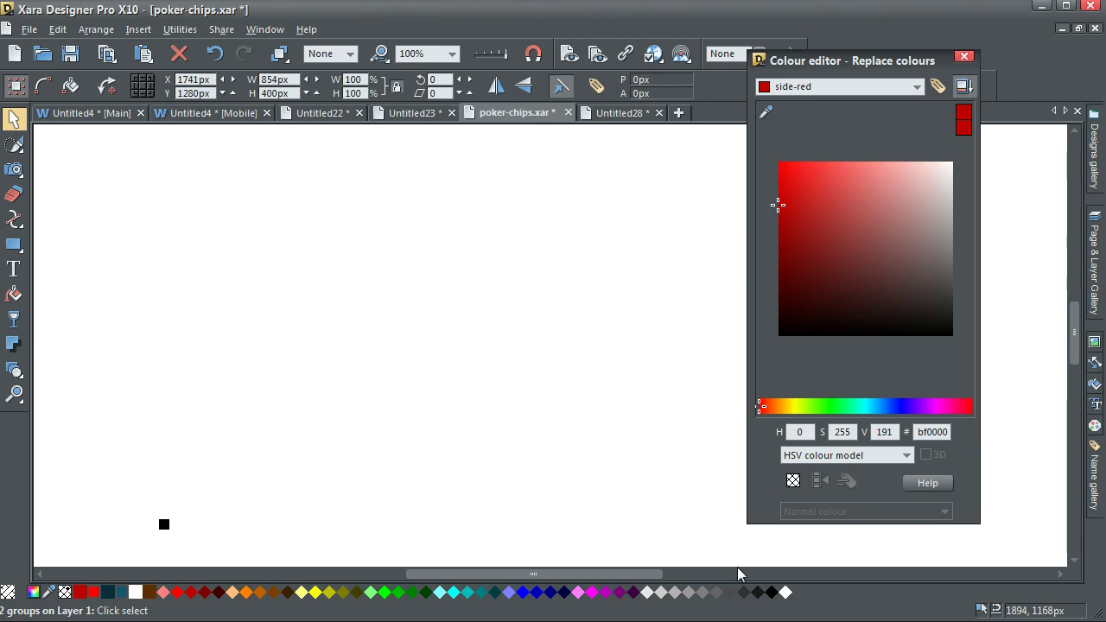
drag(654, 575, 406, 560)
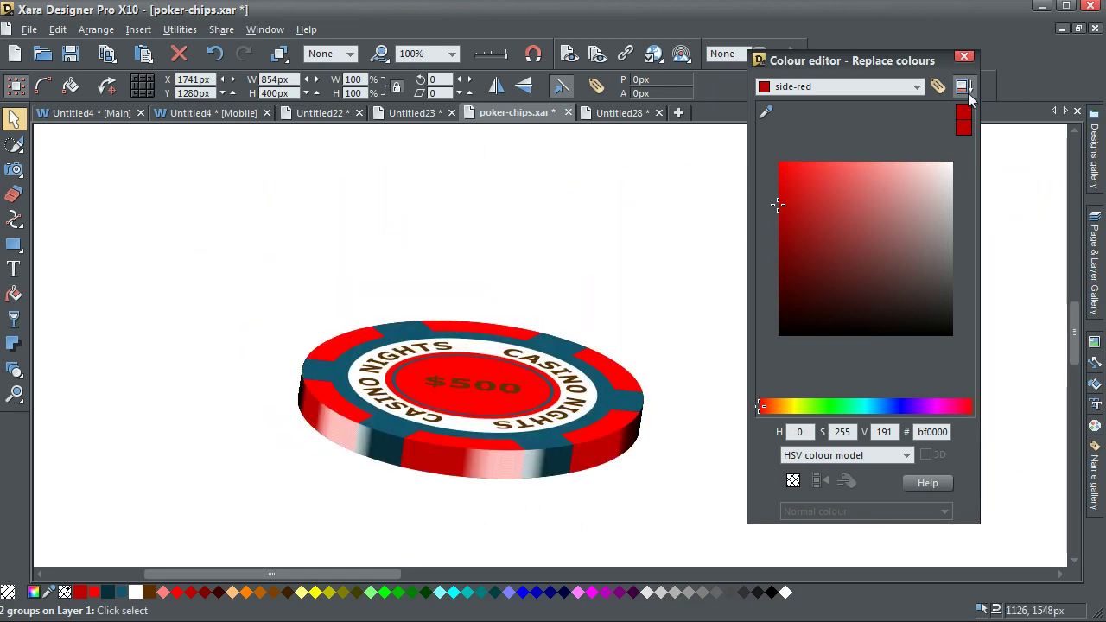
click(964, 57)
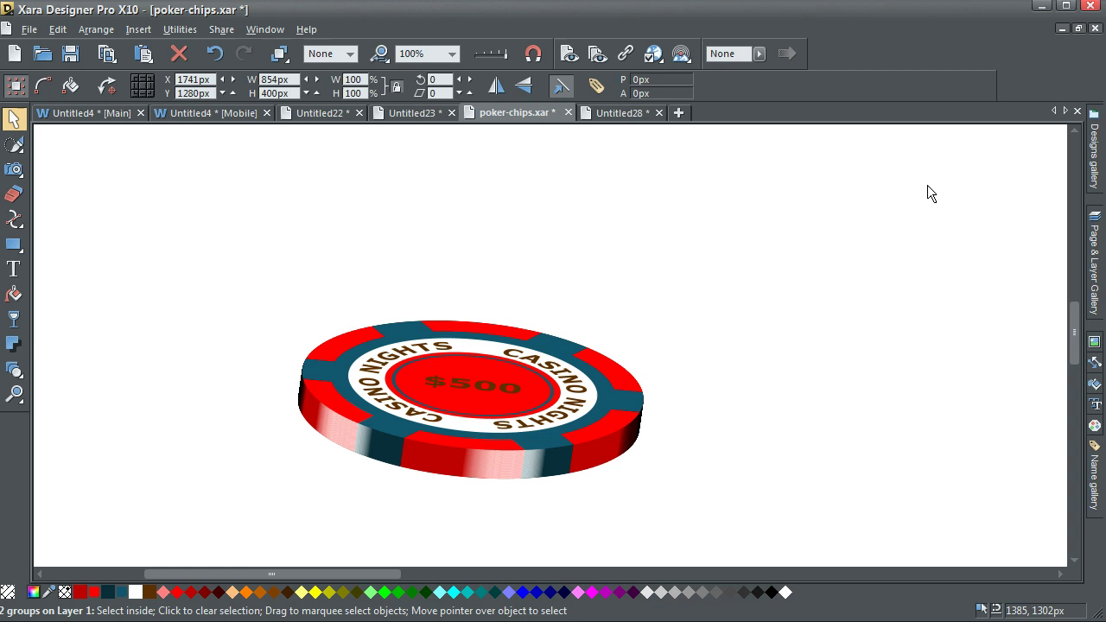
Paste the $250 chip with its own colours, left of the red chip and behind it
key(ctrl+v)
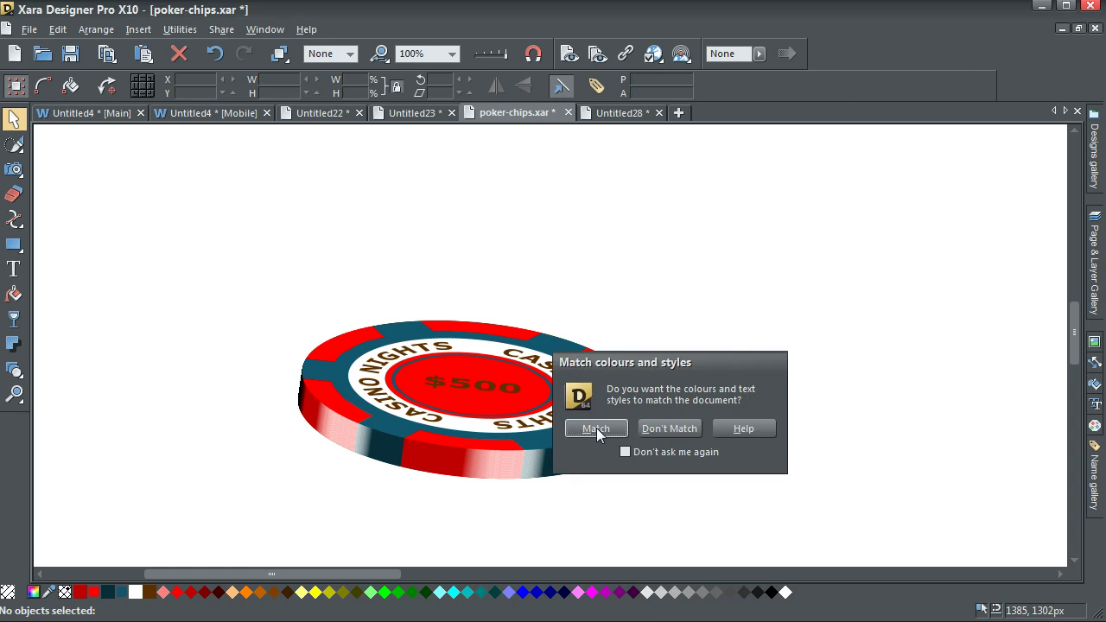
click(664, 428)
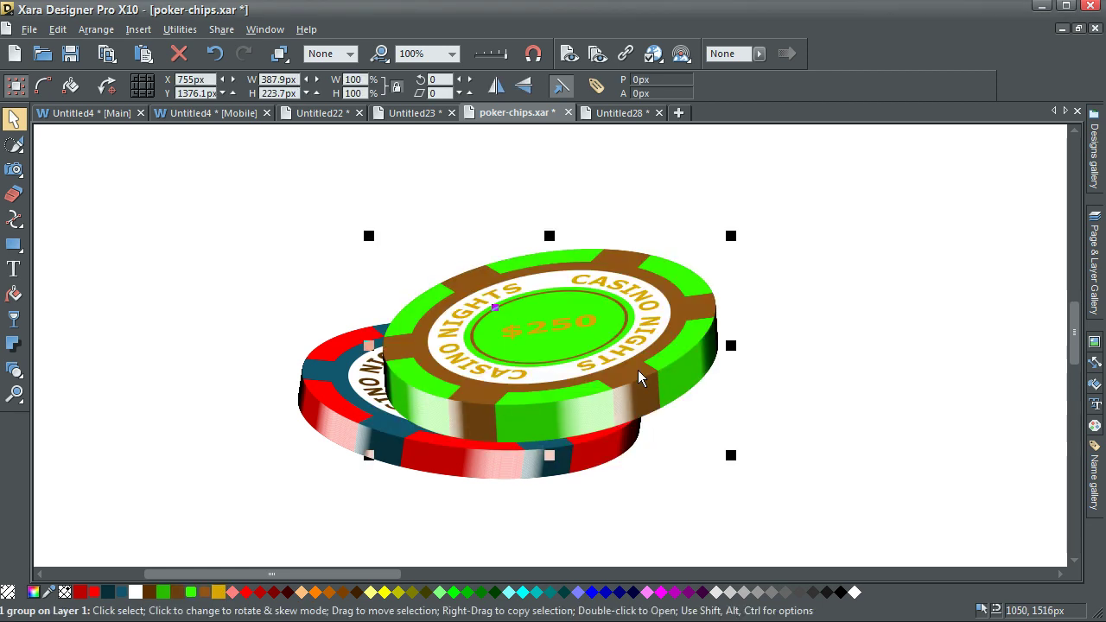
drag(638, 372, 359, 437)
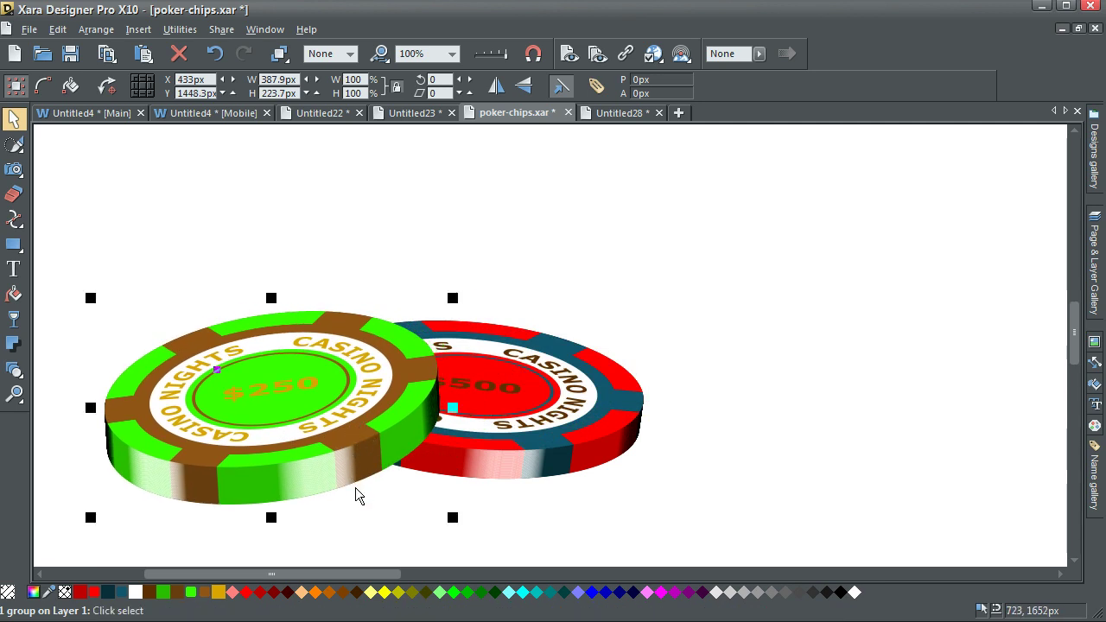
key(ctrl+shift+b)
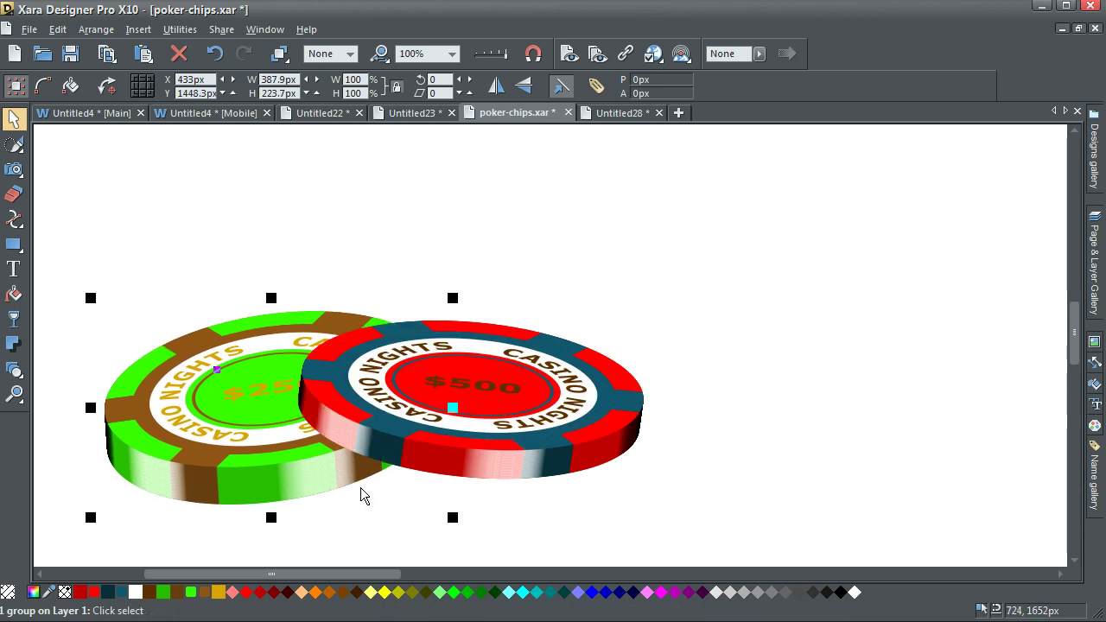
click(274, 244)
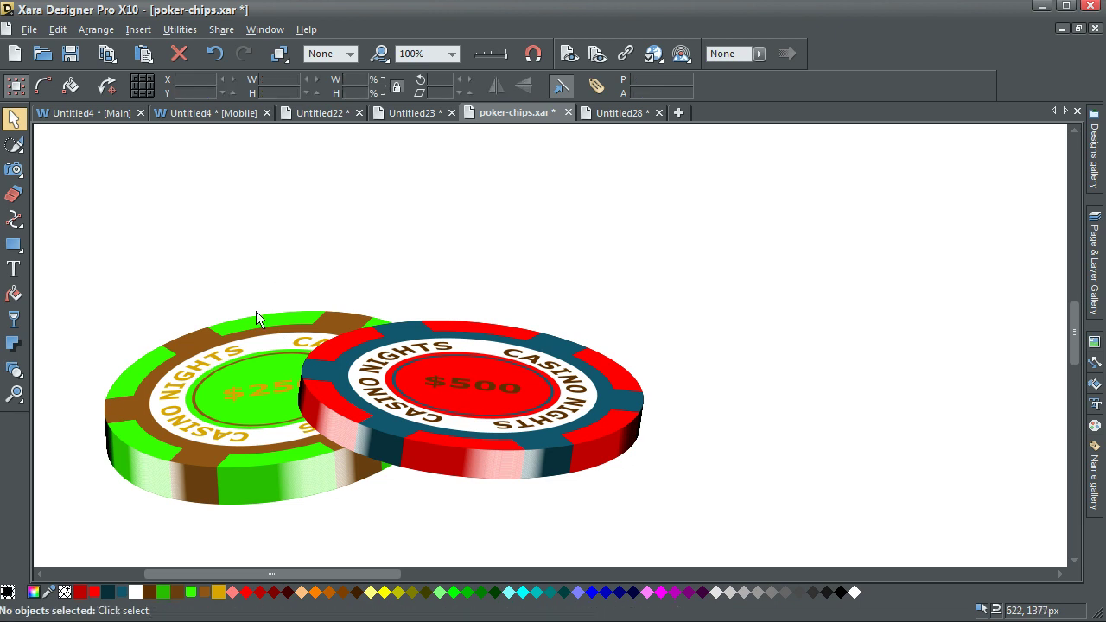